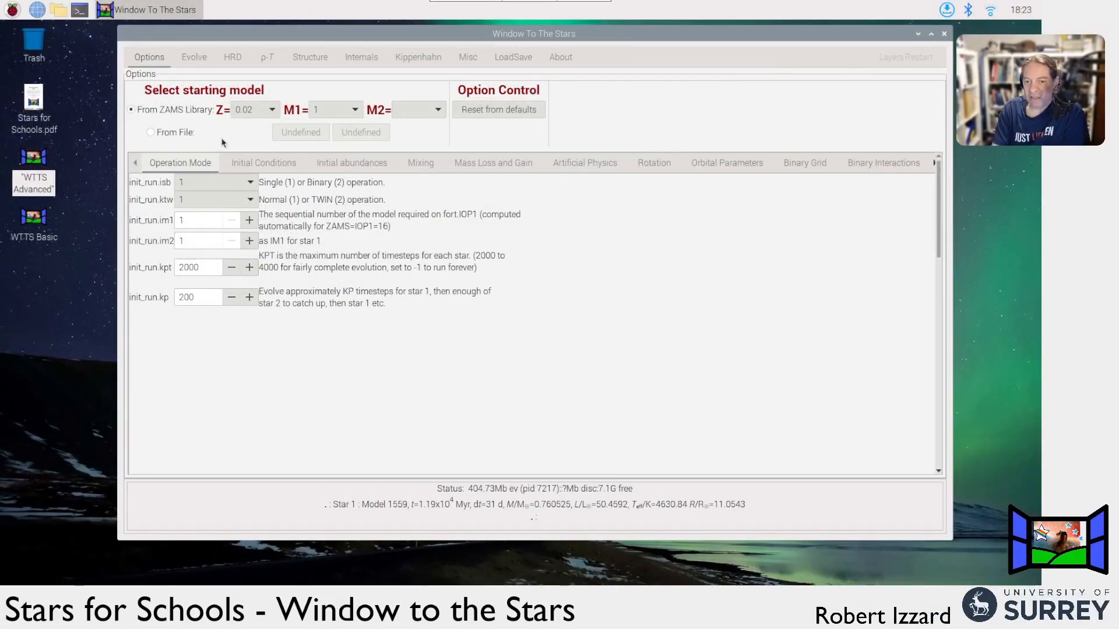
Enlarge the main window and view the current star's evolution log and HR diagram
drag(839, 41, 792, 36)
drag(908, 537, 963, 550)
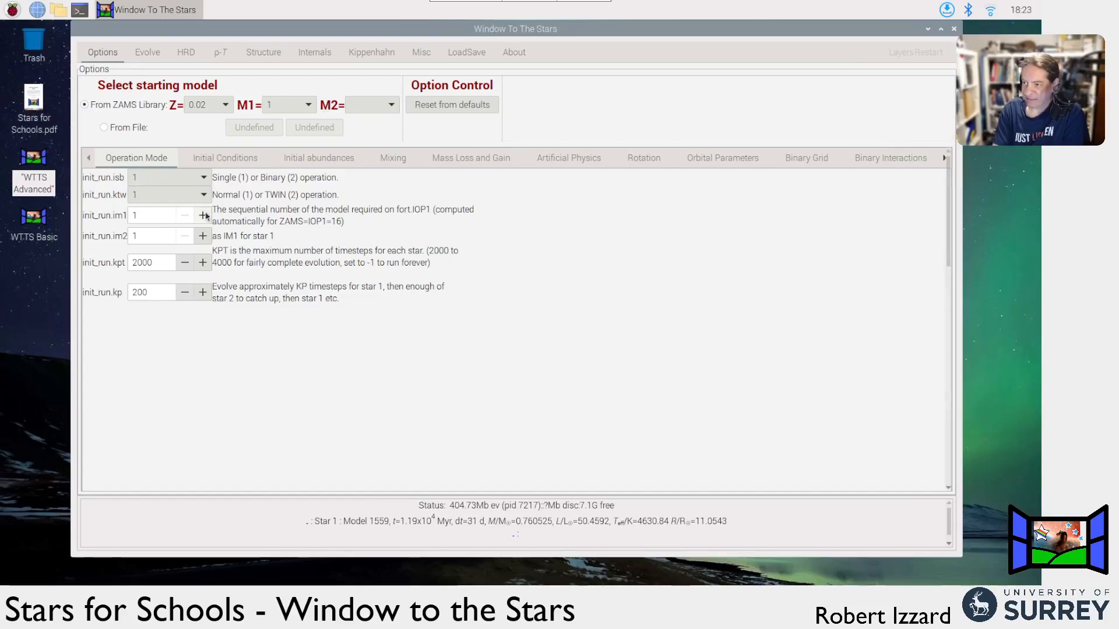
click(148, 52)
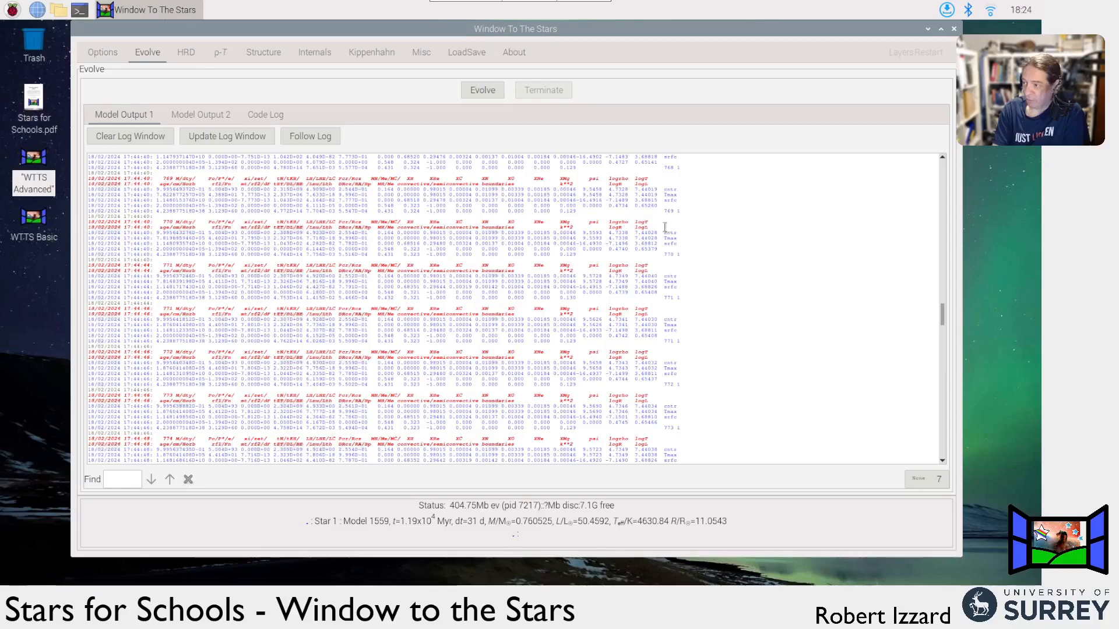
click(182, 53)
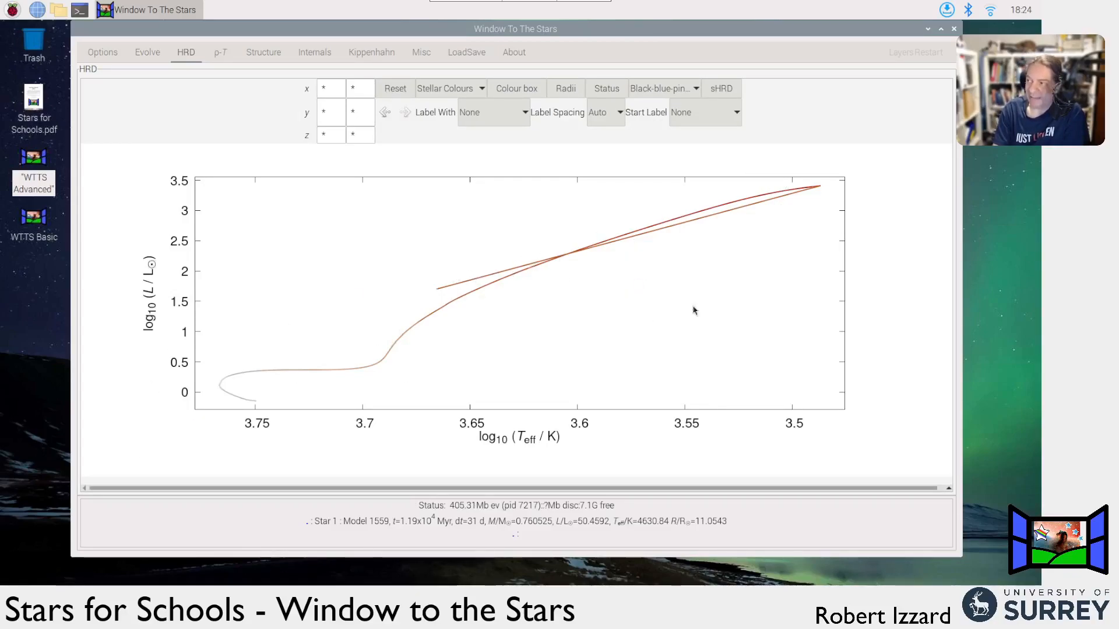
Open the data layers window, move it clear of the layers button, and check the existing layer's directory entry
click(907, 51)
drag(864, 150, 732, 126)
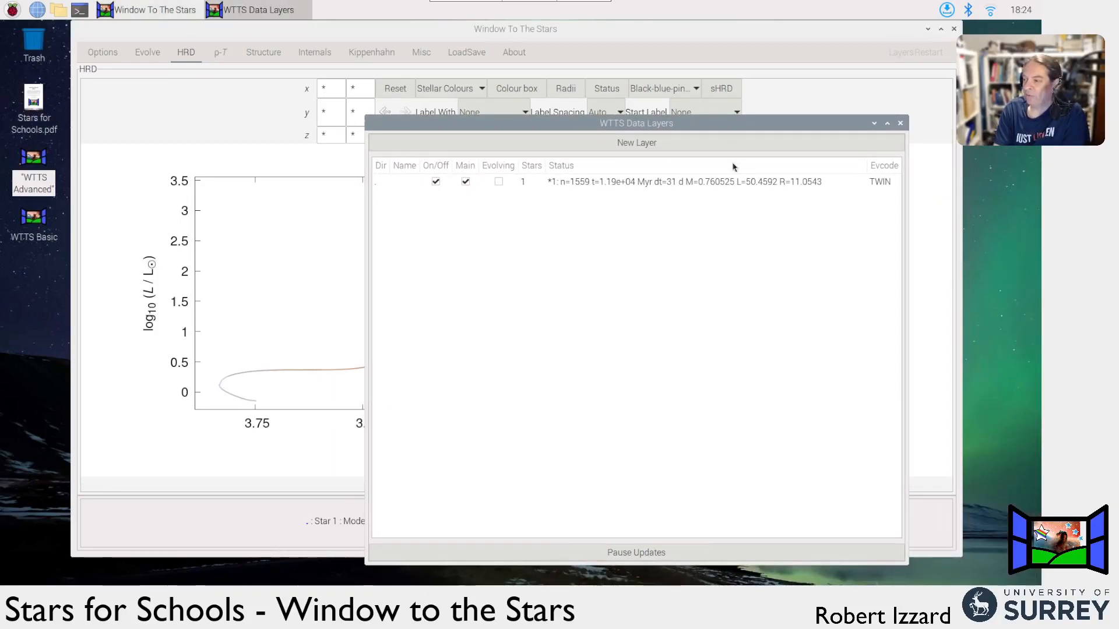
click(710, 182)
click(388, 188)
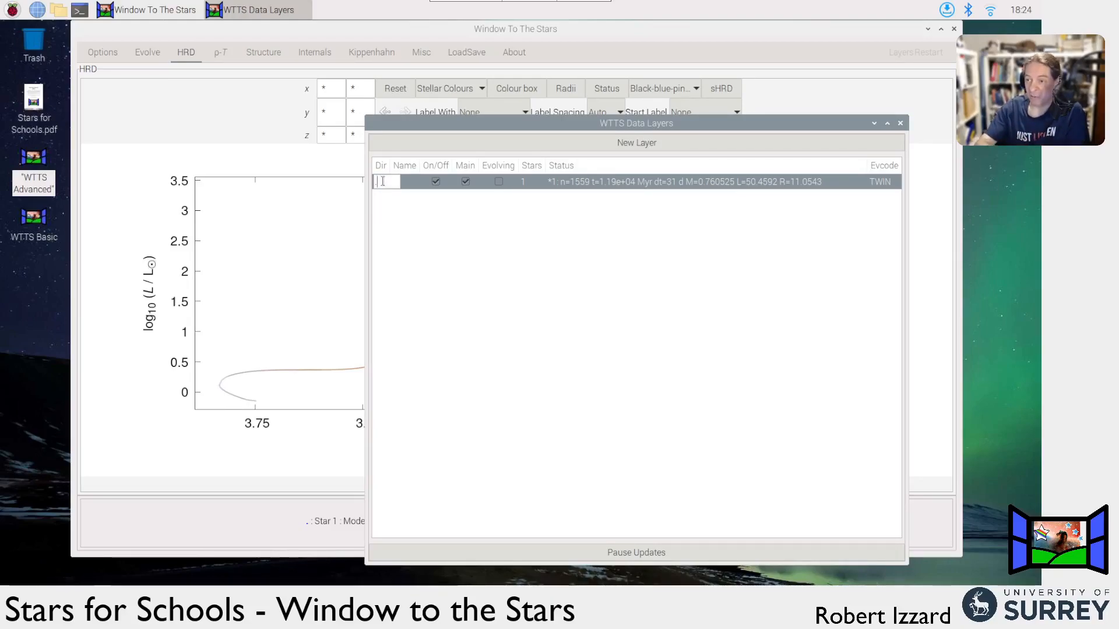
click(508, 284)
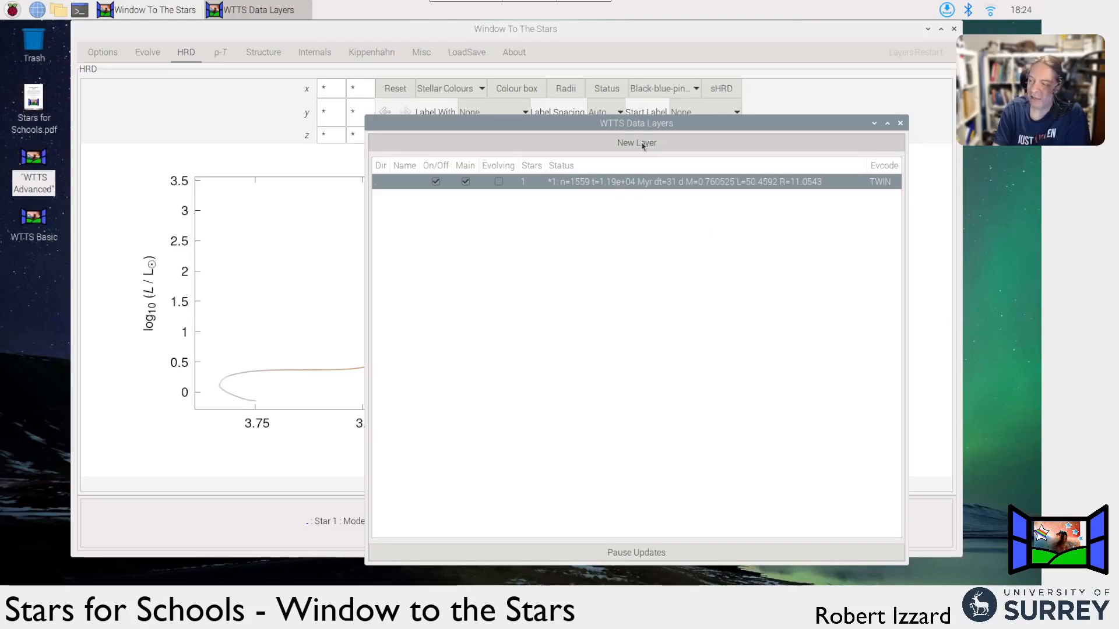
Duplicate the existing layer and set the copy's directory to 10
right_click(619, 185)
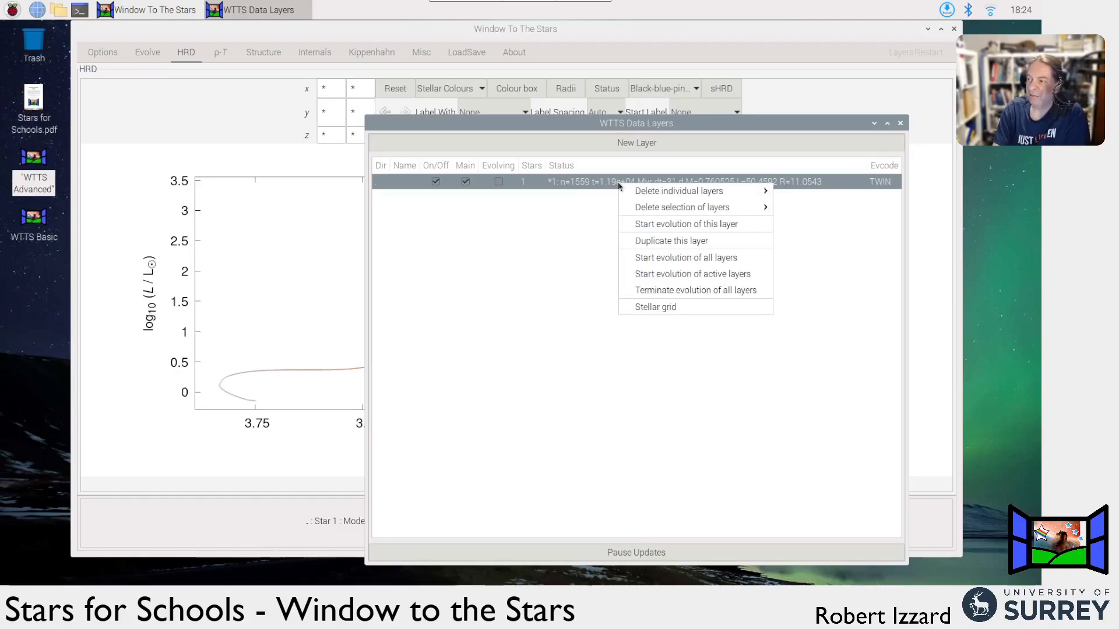
click(727, 244)
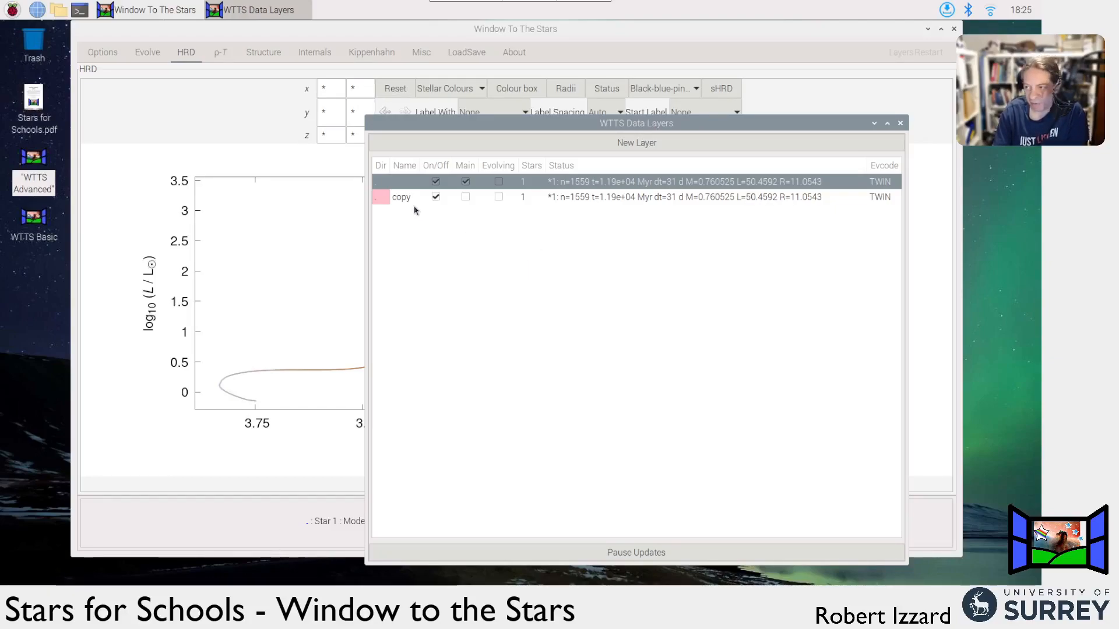
click(383, 200)
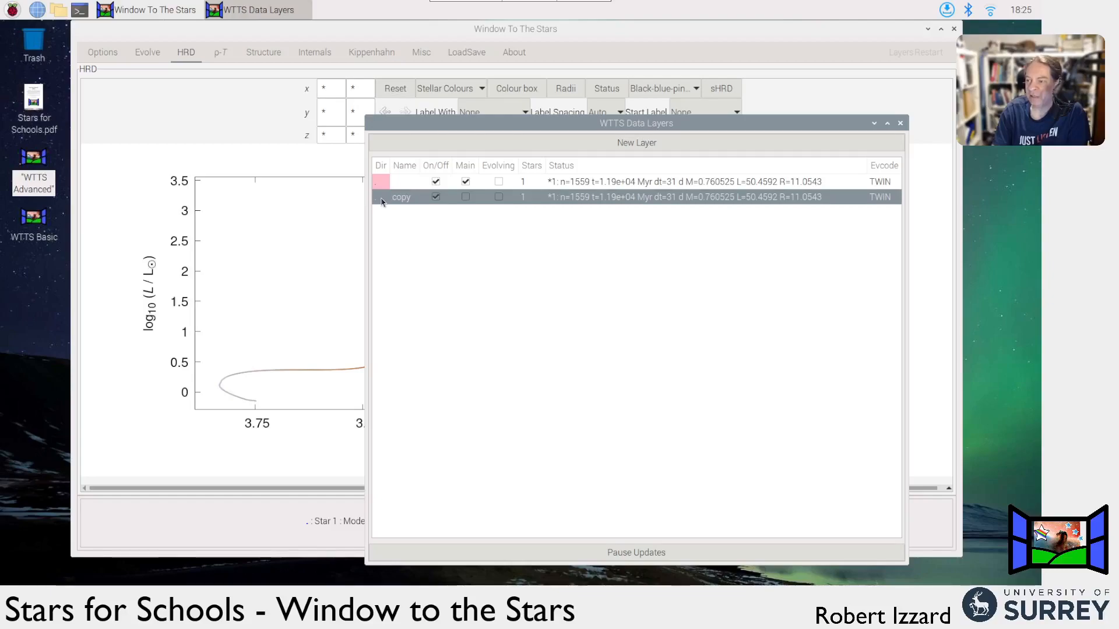
click(381, 199)
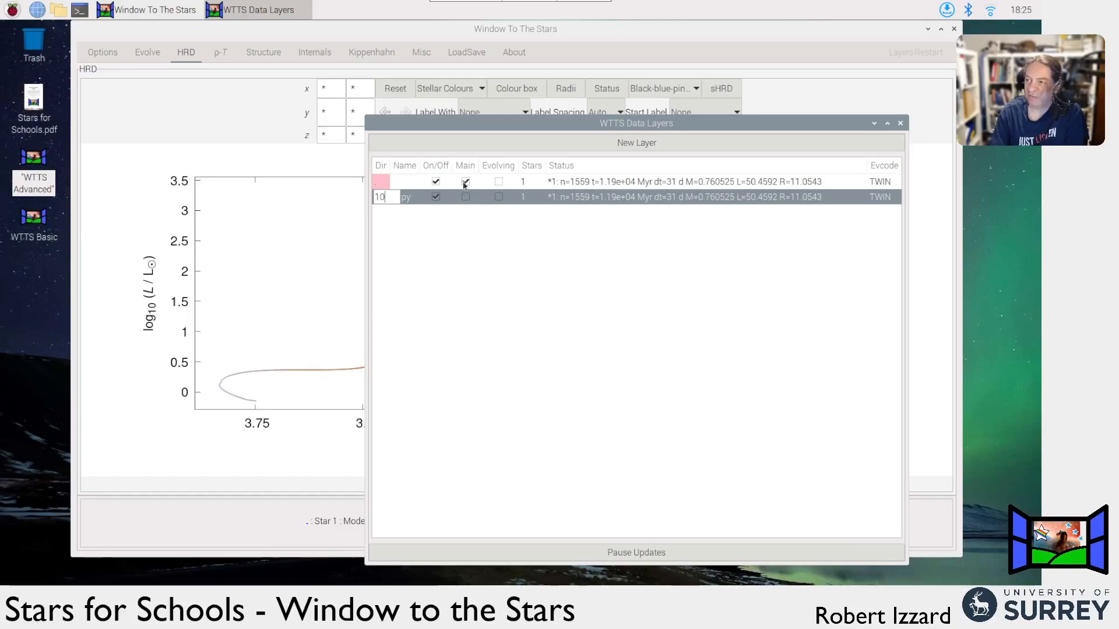
click(427, 278)
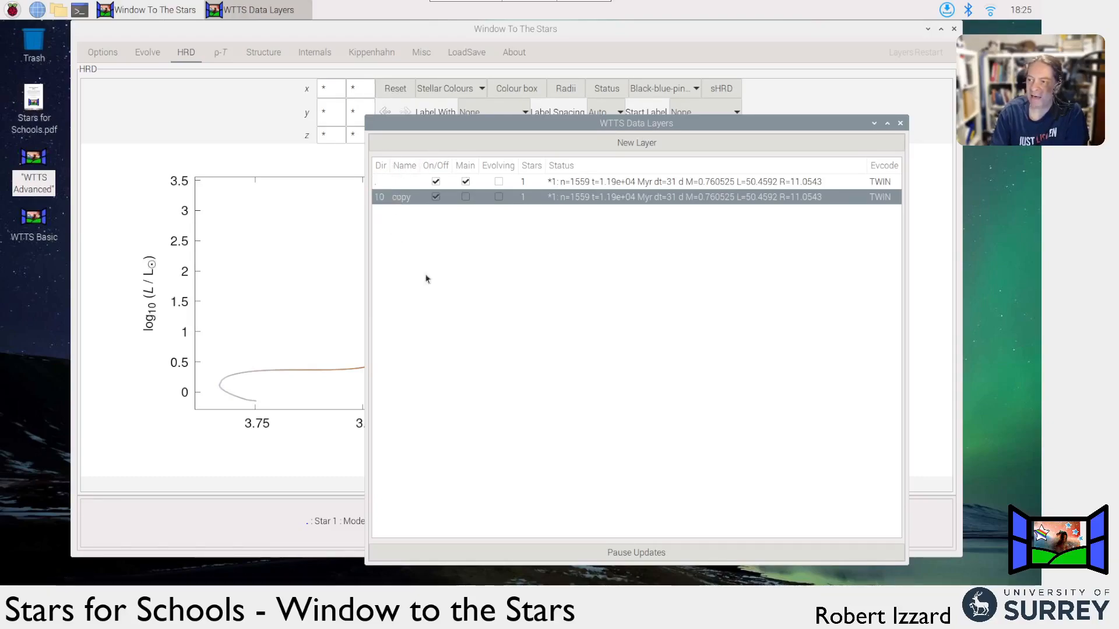
Name the duplicated layer M=10 and the original layer M=1
click(400, 197)
text(M=10)
key(Return)
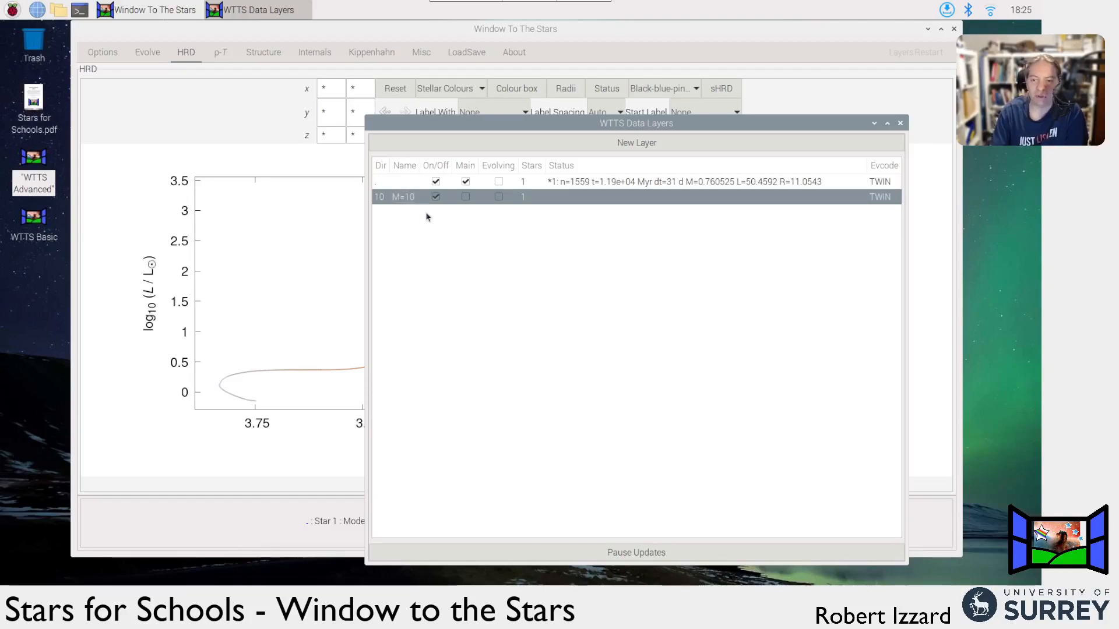
double_click(400, 183)
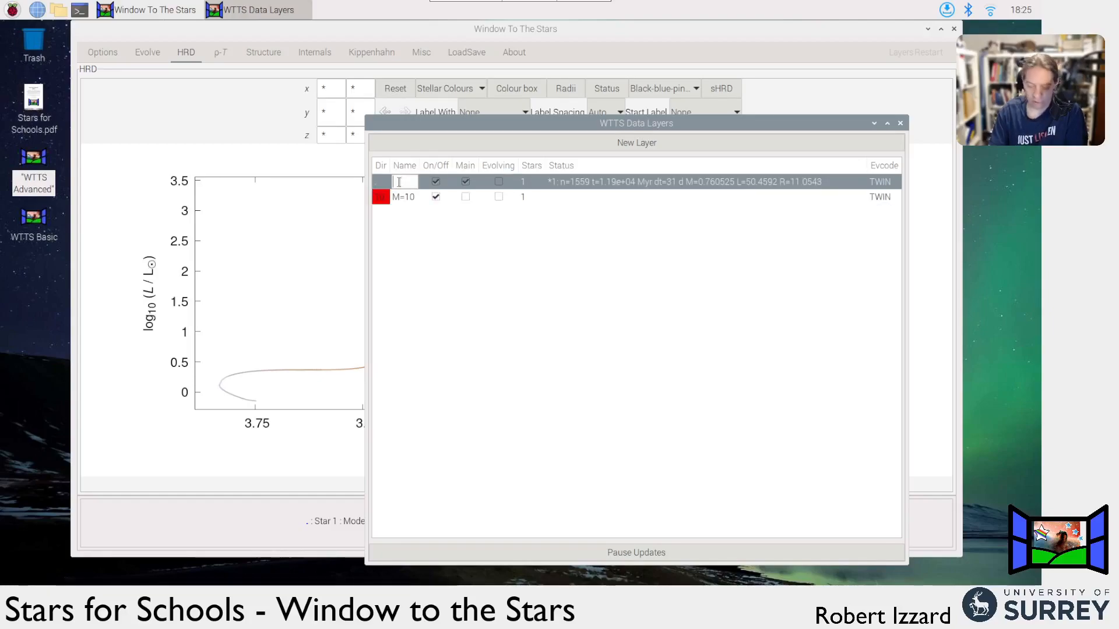
text(M=1)
key(Return)
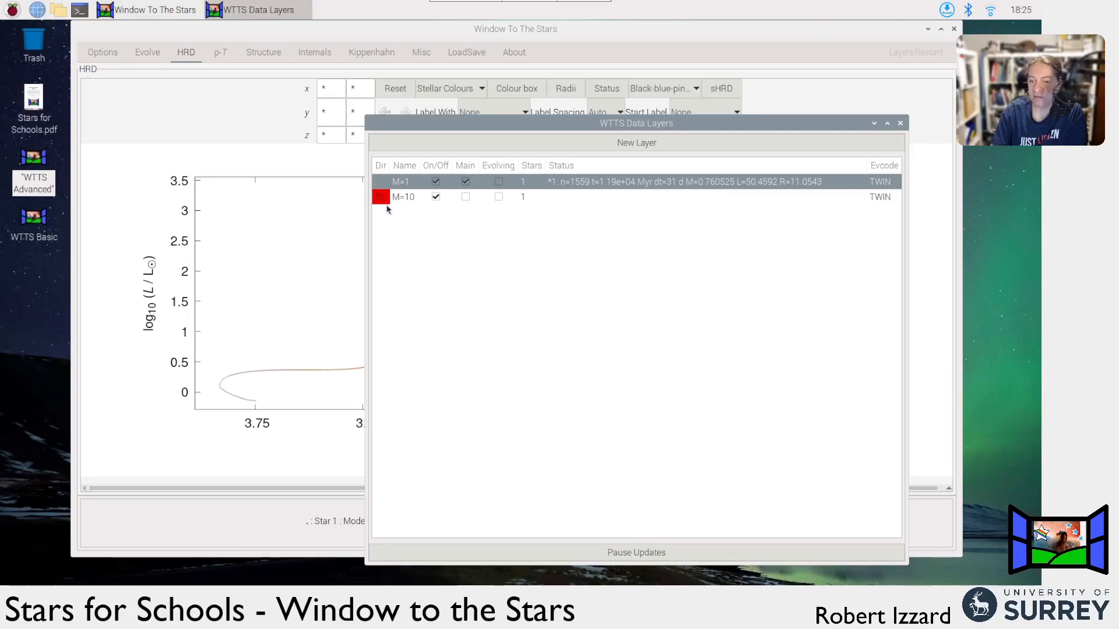
Create directory 10 on disk for the M=10 layer
click(571, 200)
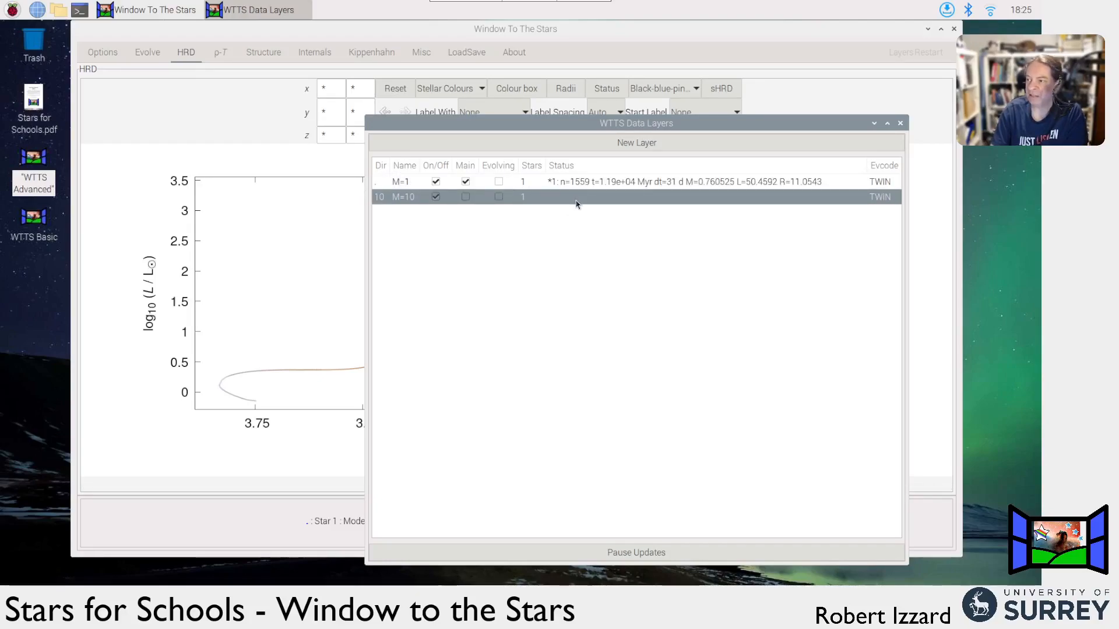
right_click(574, 200)
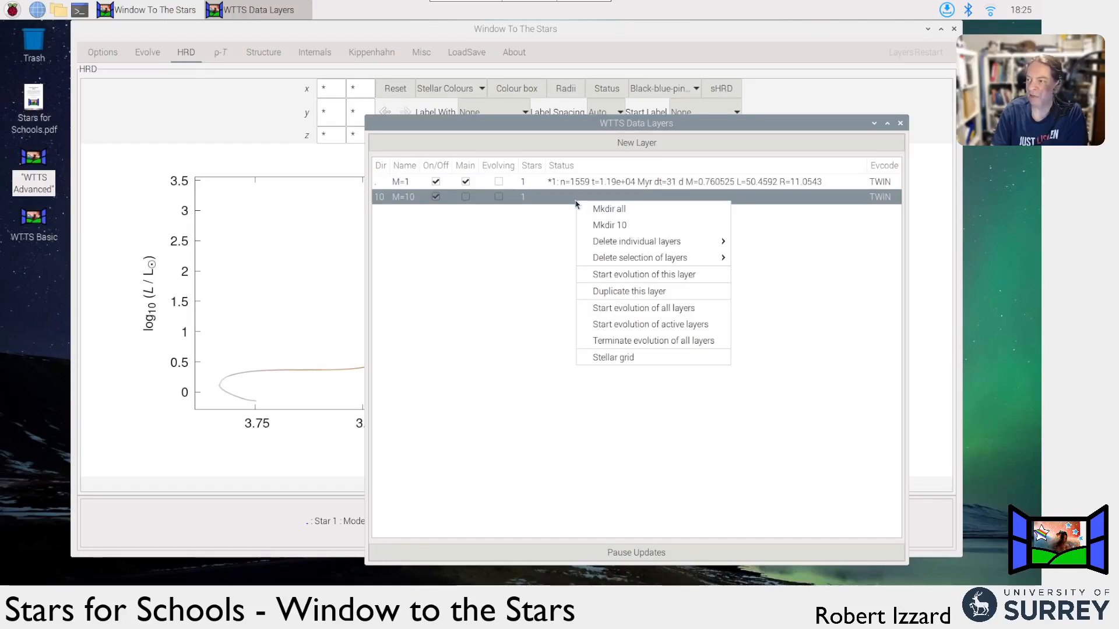
click(633, 228)
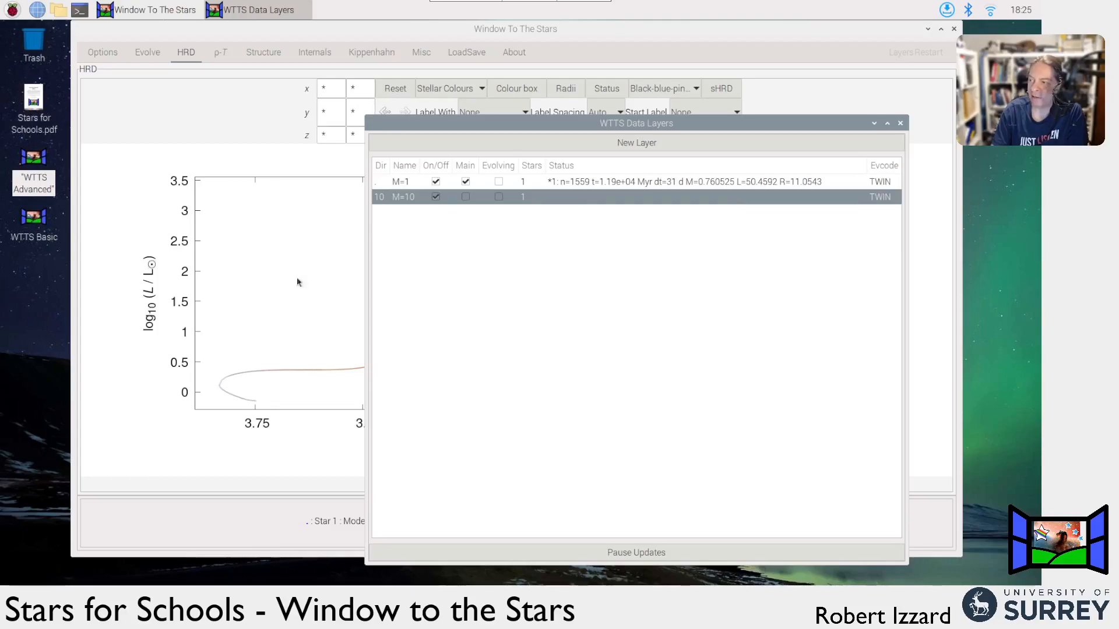
click(639, 183)
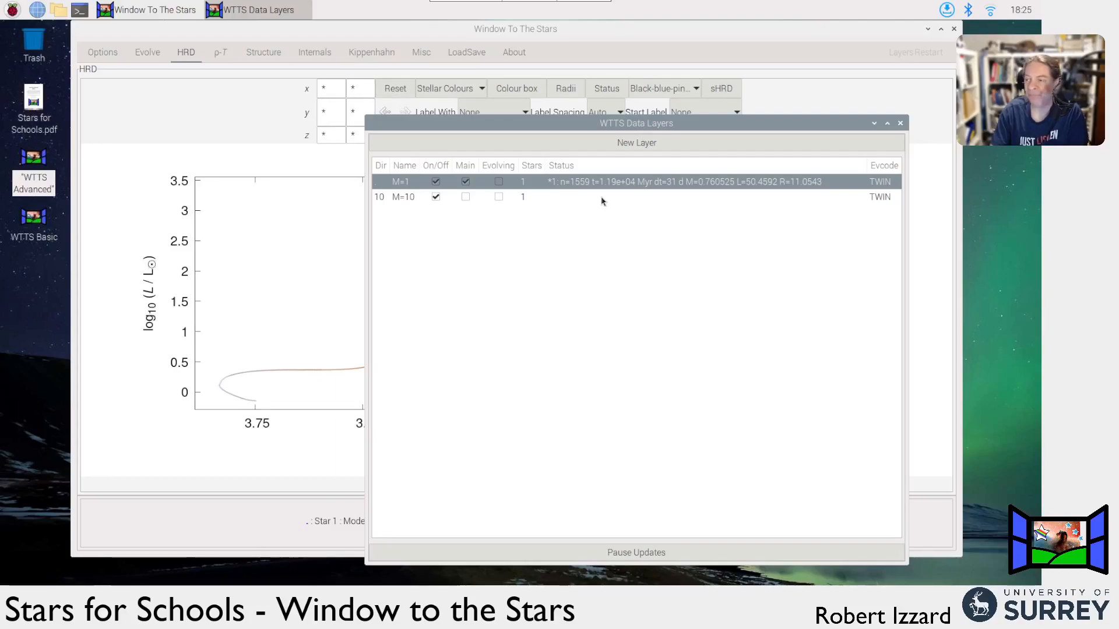
Make the M=10 layer the main one and set its starting model mass M1 to 10
click(103, 52)
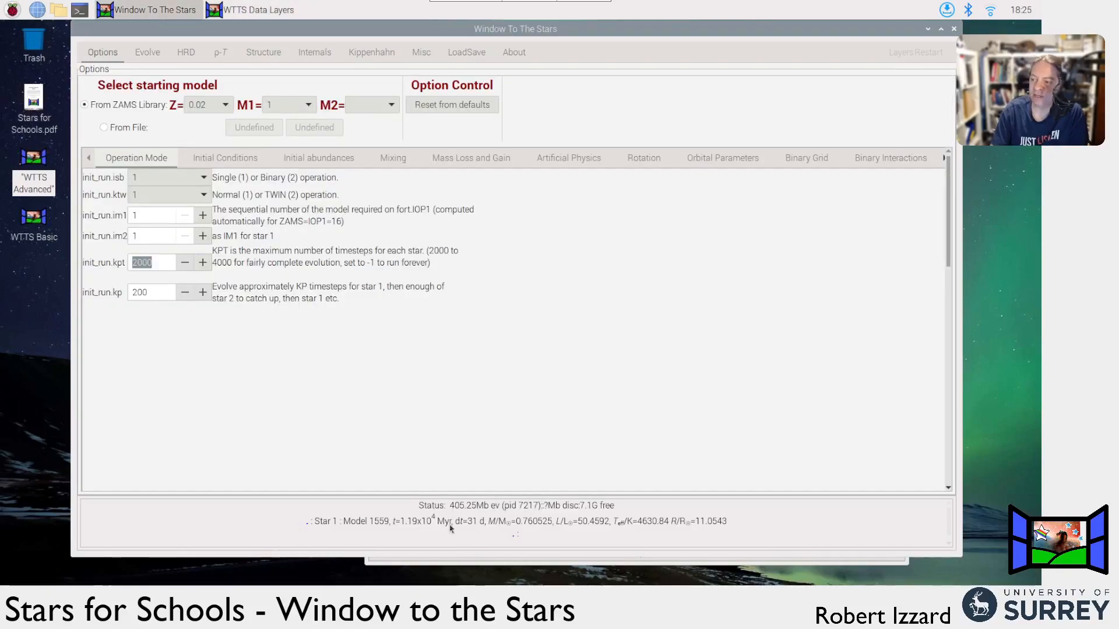
click(469, 565)
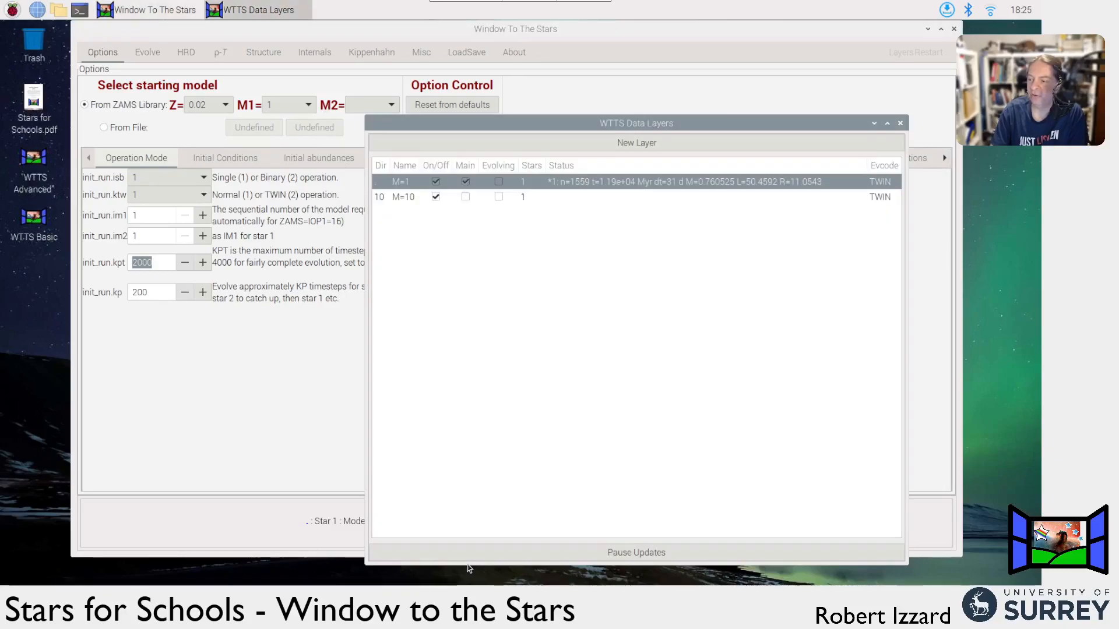
click(466, 197)
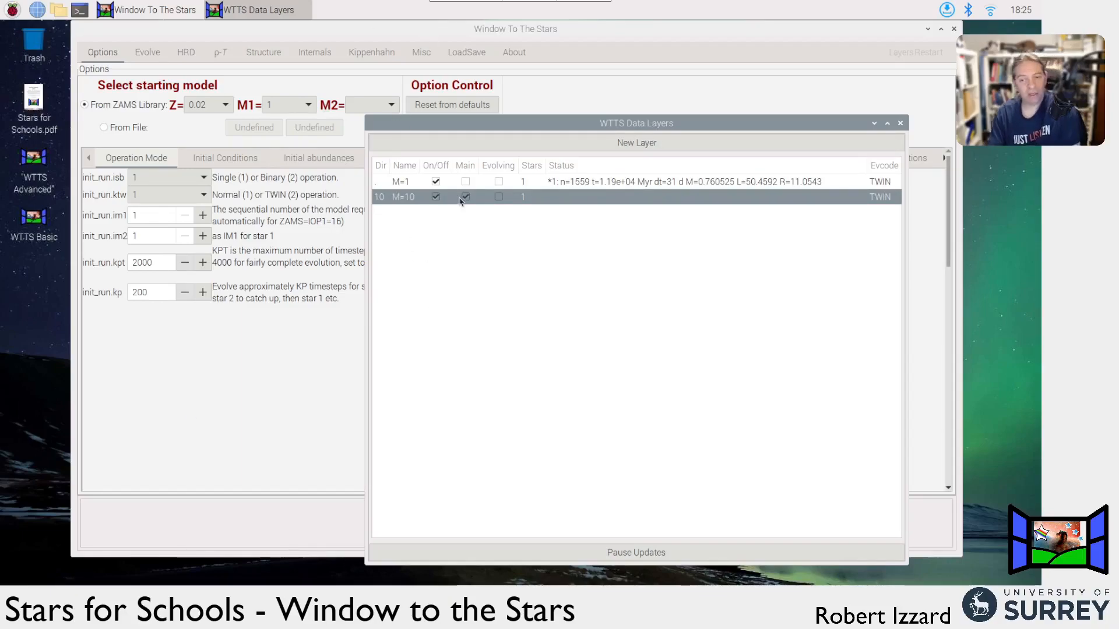
click(300, 107)
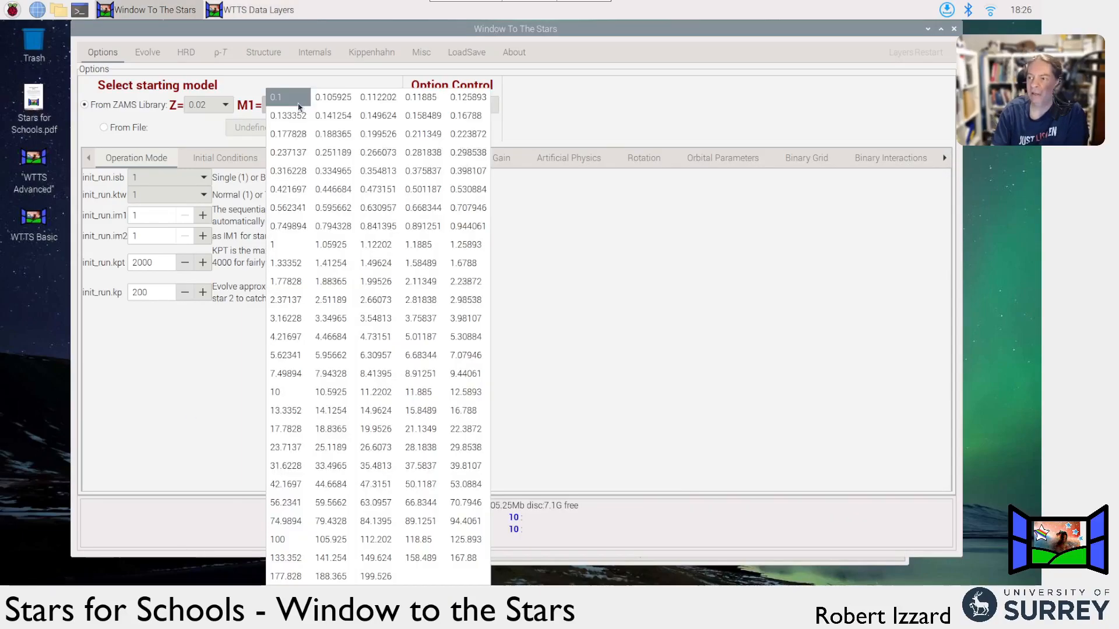
click(301, 395)
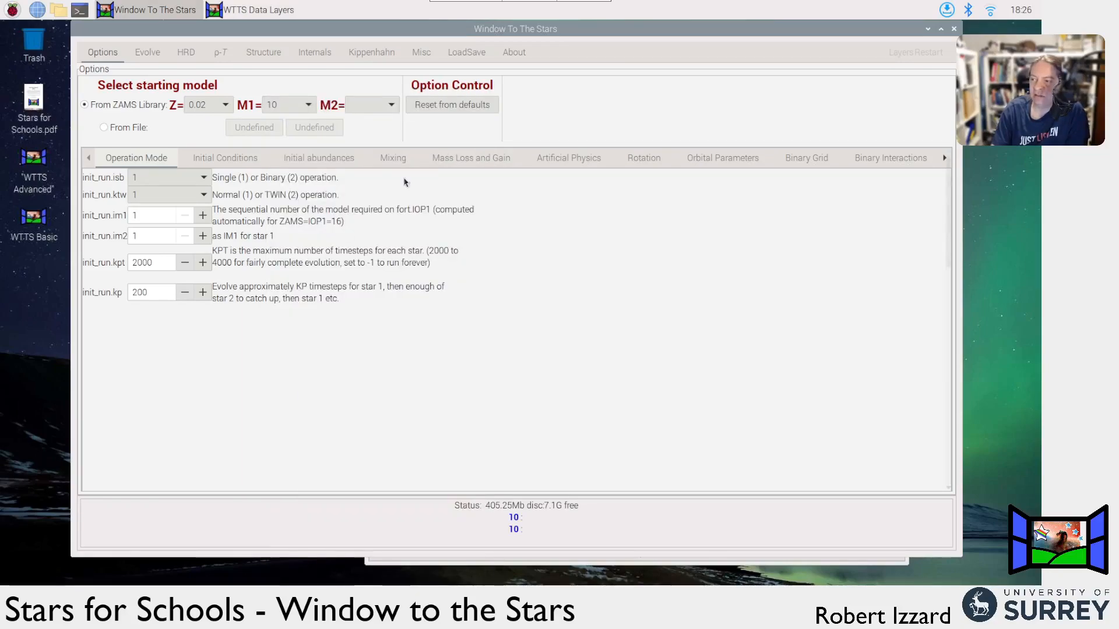
Compare the two layers' starting options by making M=1 main and switching back to M=10, and check the M=10 evolution log
click(568, 561)
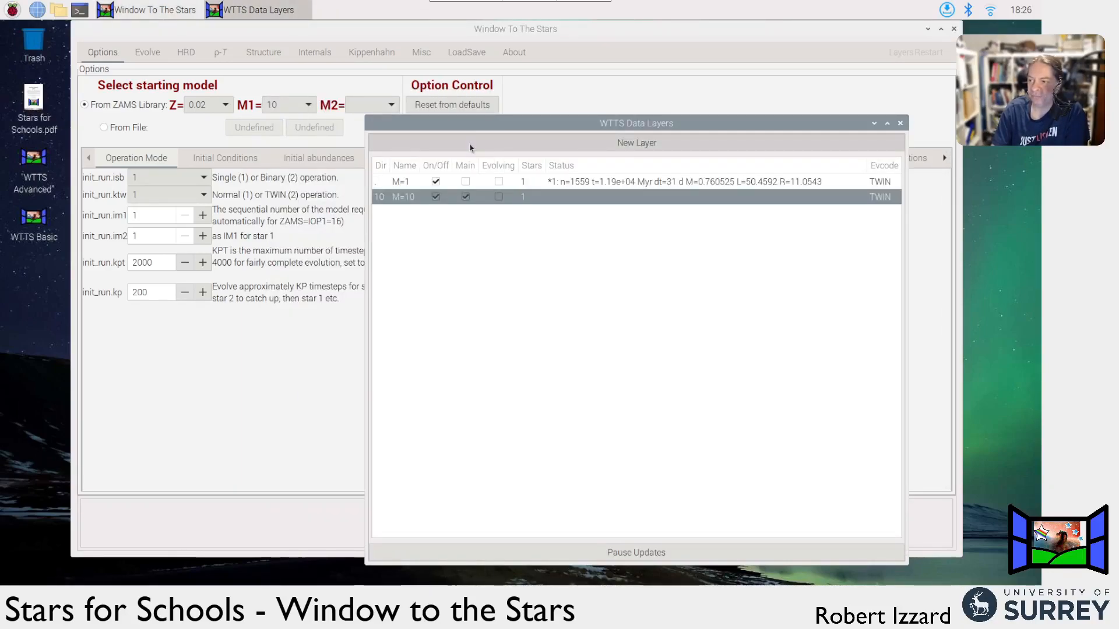
drag(486, 133, 602, 127)
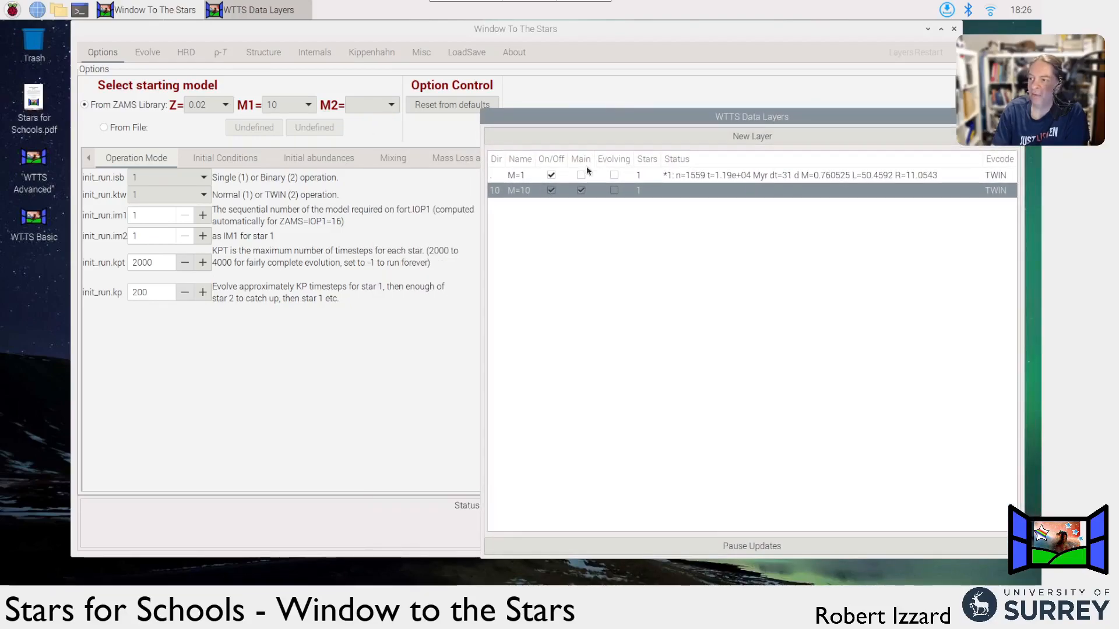
click(580, 176)
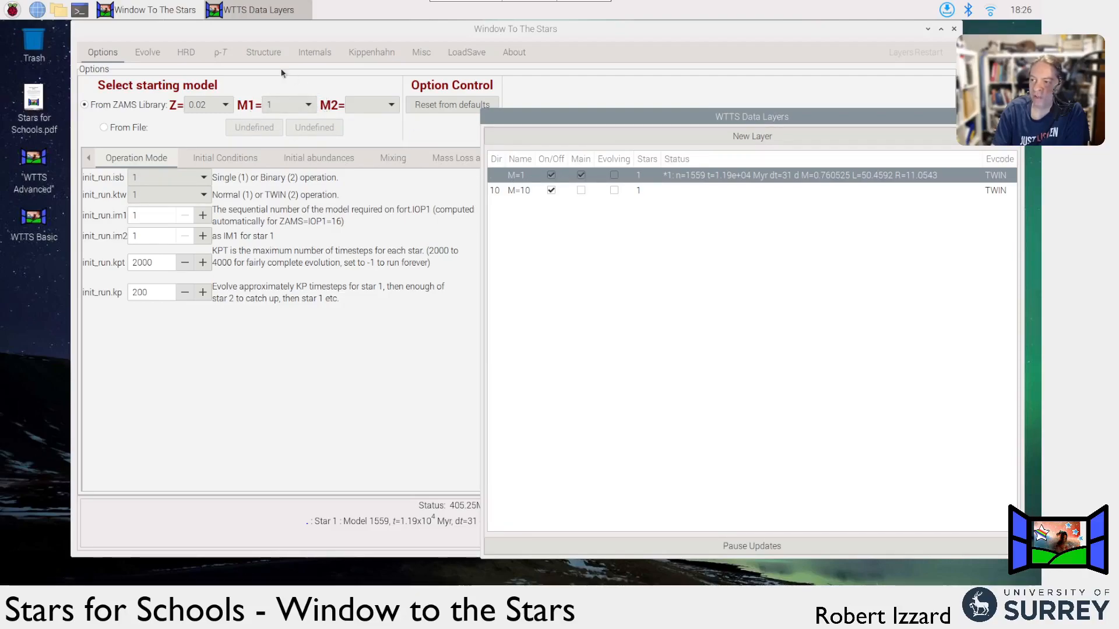
click(581, 190)
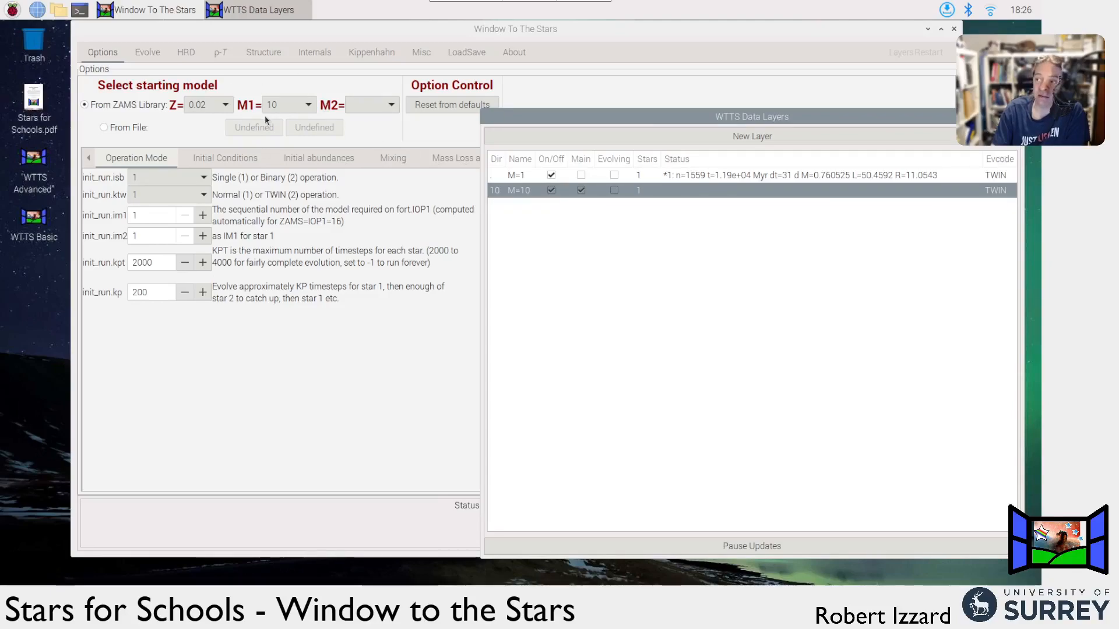
drag(674, 117, 663, 119)
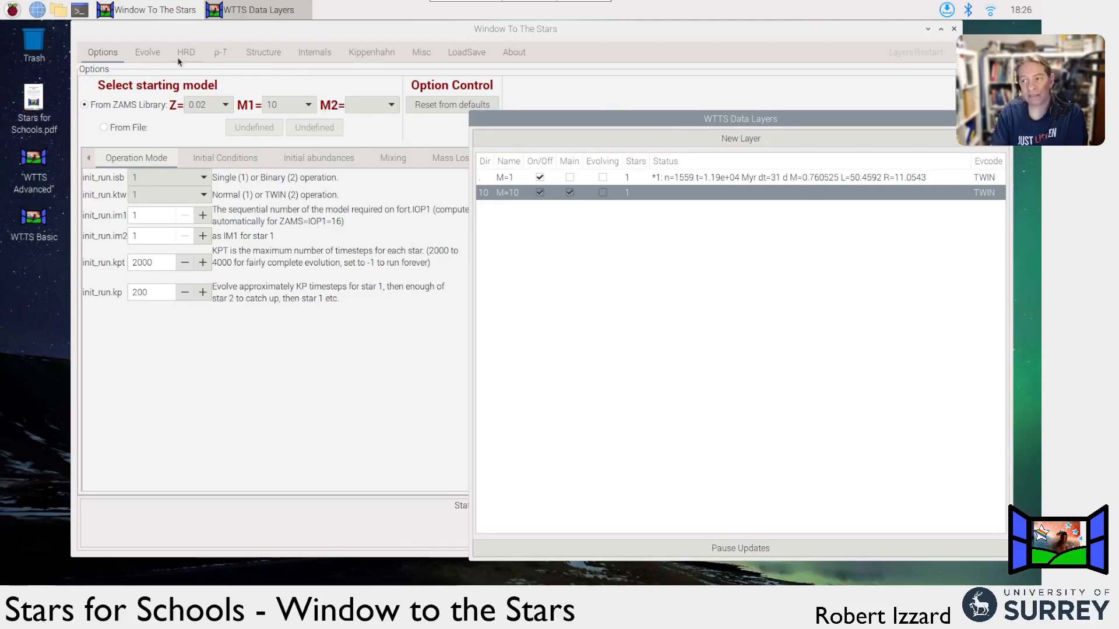
click(145, 53)
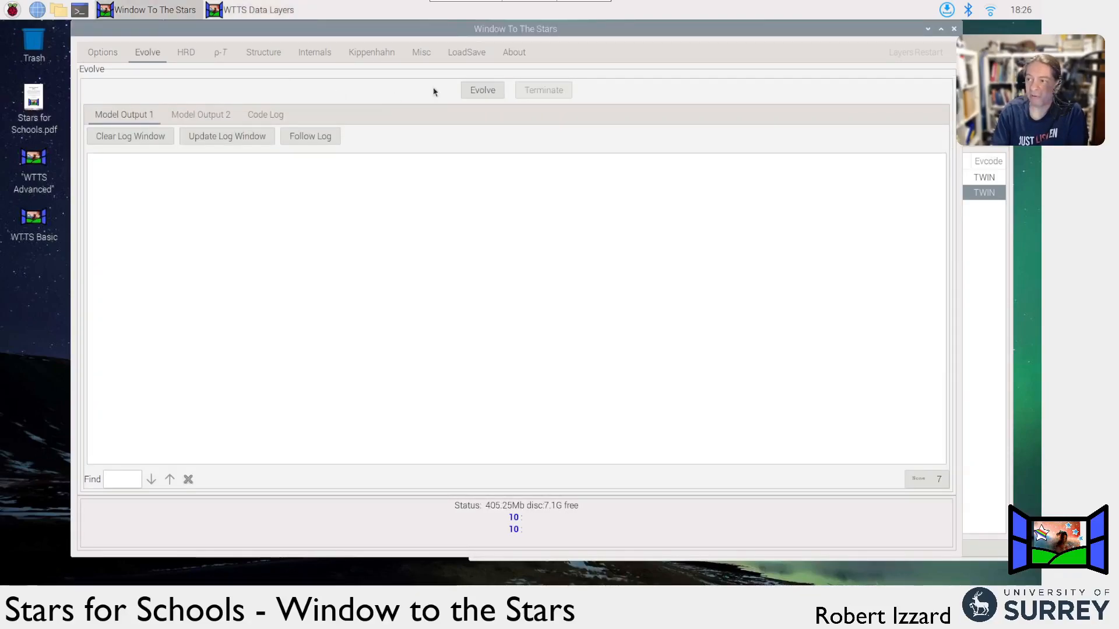
click(104, 52)
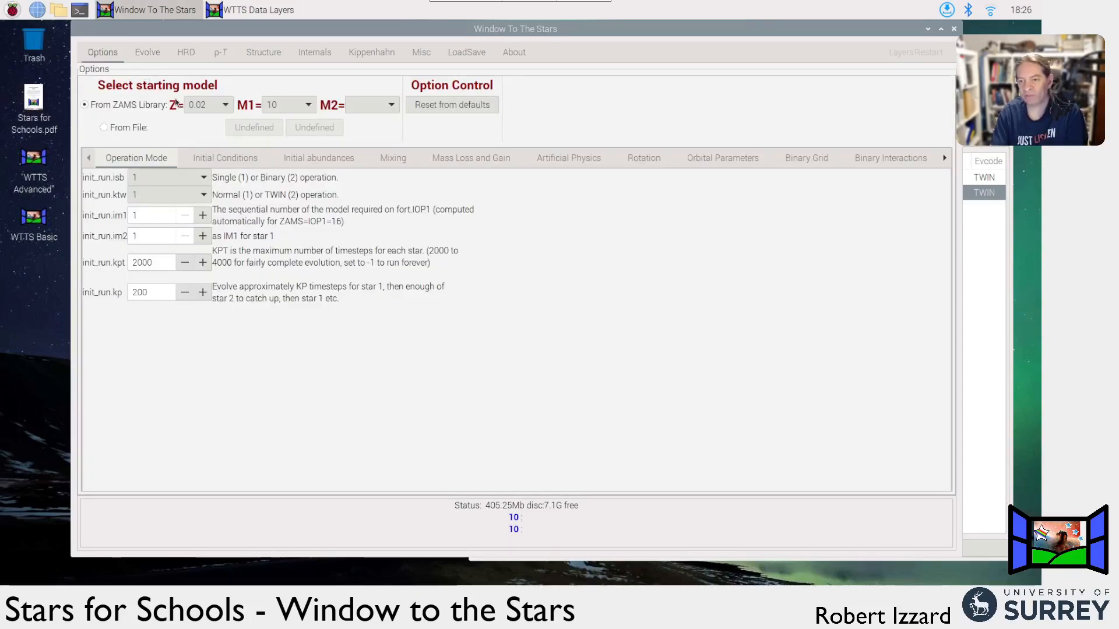
Start the evolution of the M=10 layer only
click(974, 315)
right_click(711, 198)
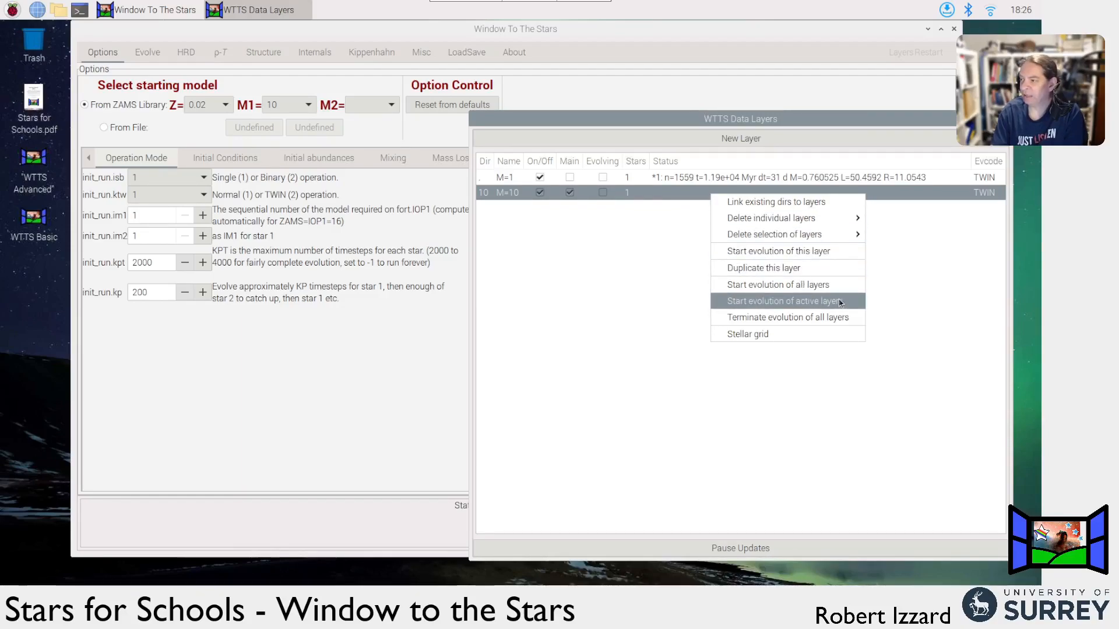
click(845, 255)
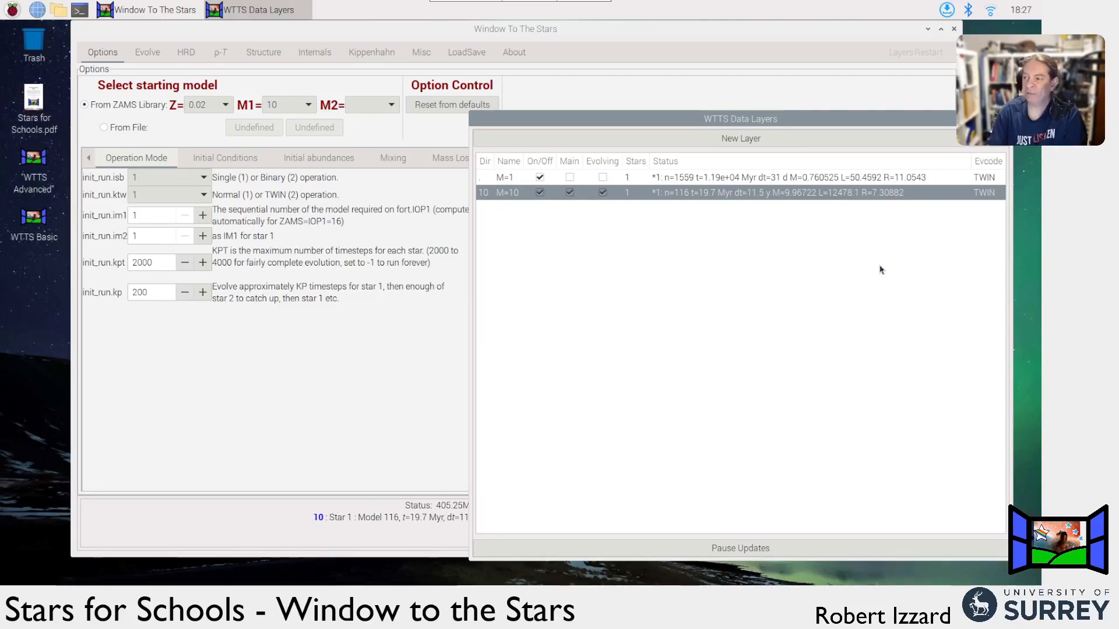
Show the HR diagram and label the start of each track with Mass
click(186, 53)
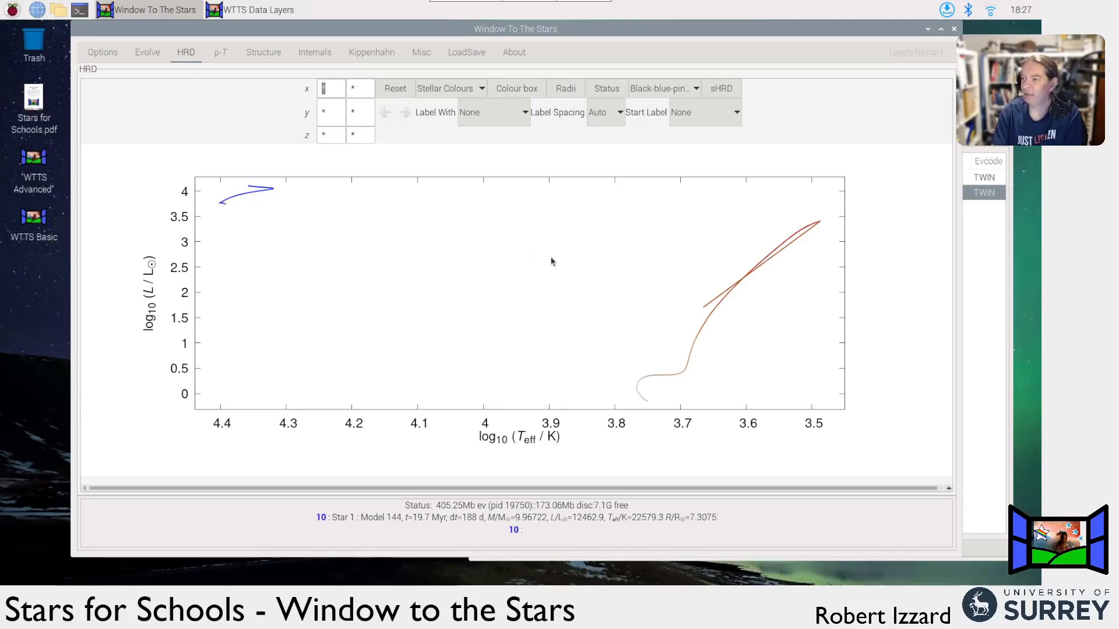
click(725, 117)
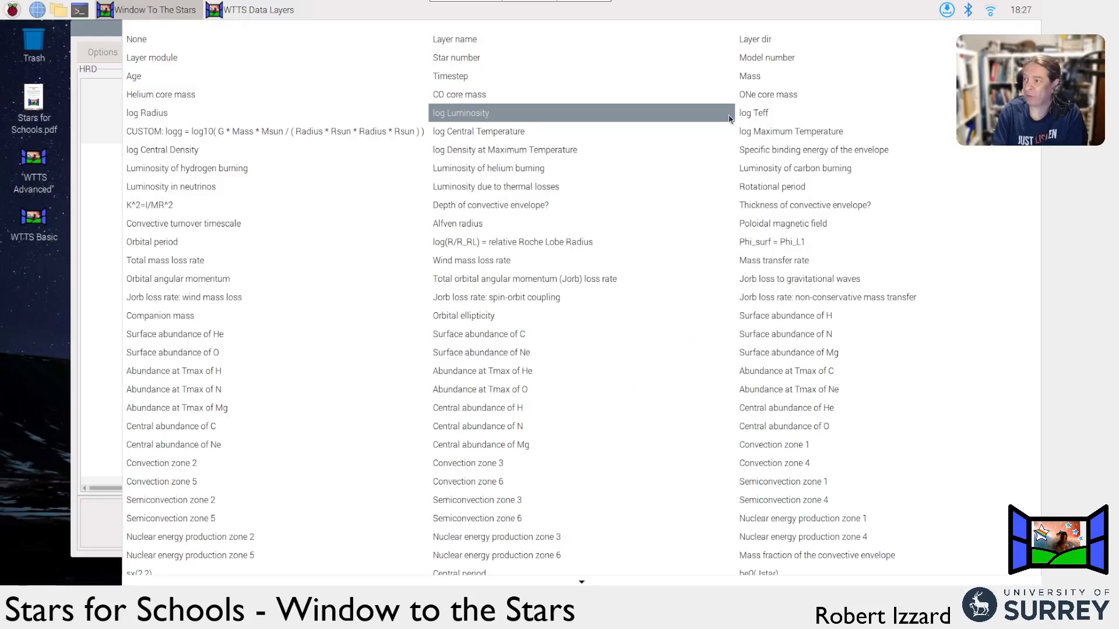
click(776, 75)
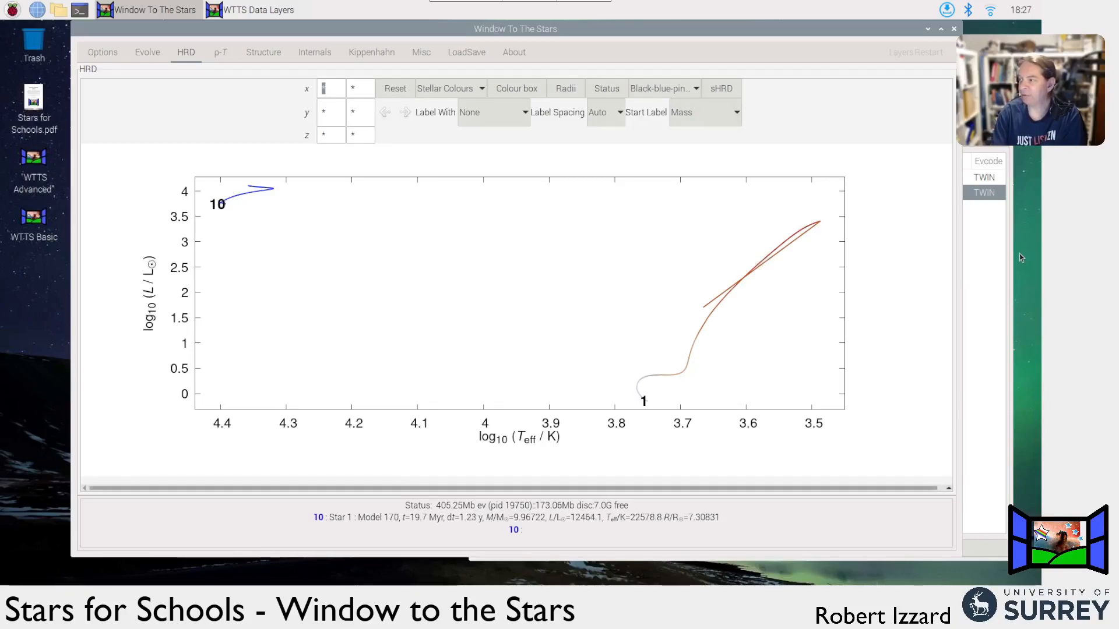
Check the M=10 evolution log and terminate the evolution of all layers
click(988, 227)
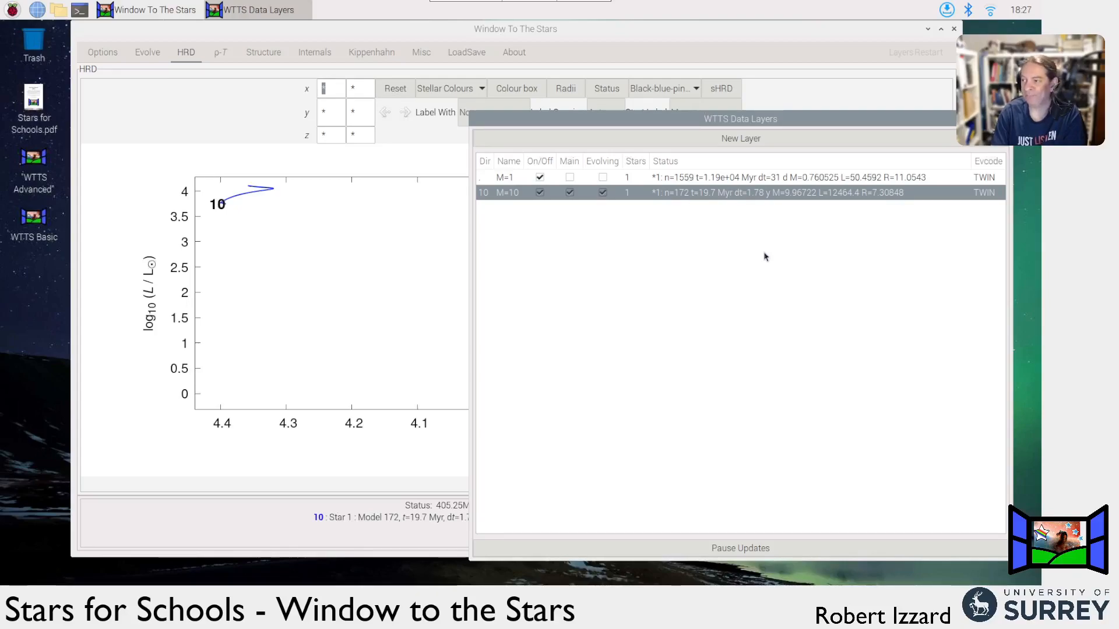
click(148, 53)
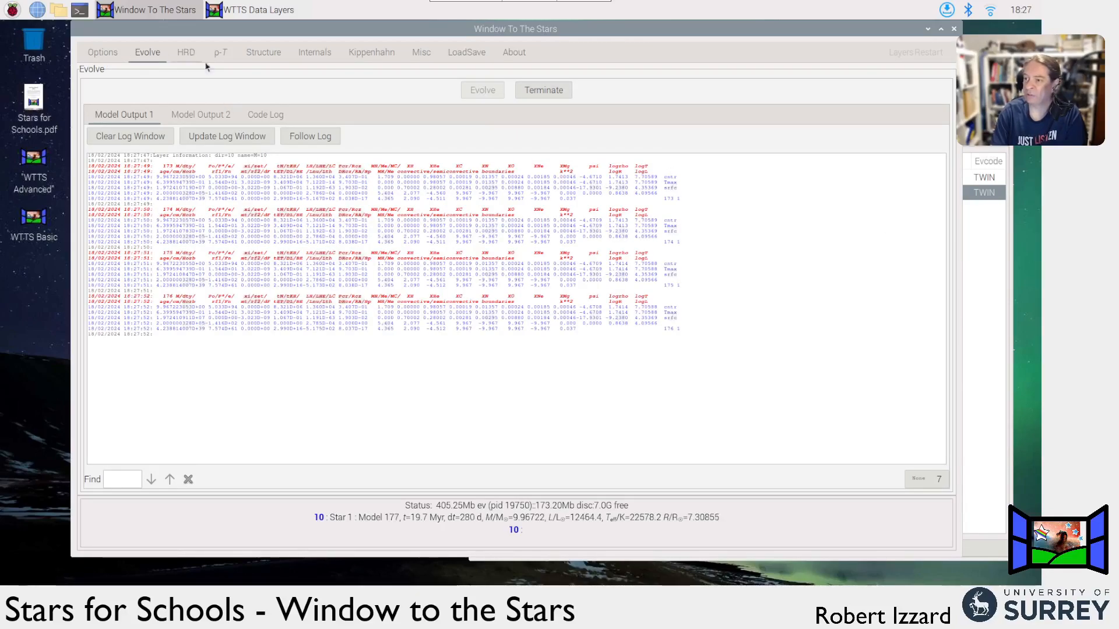
click(1002, 255)
right_click(732, 202)
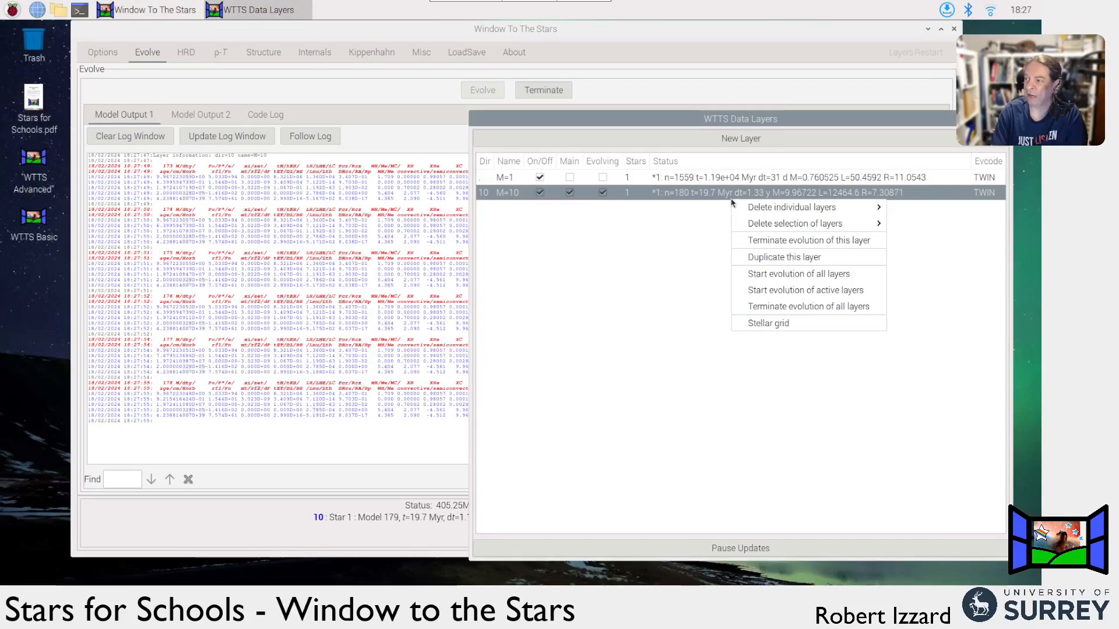
click(882, 314)
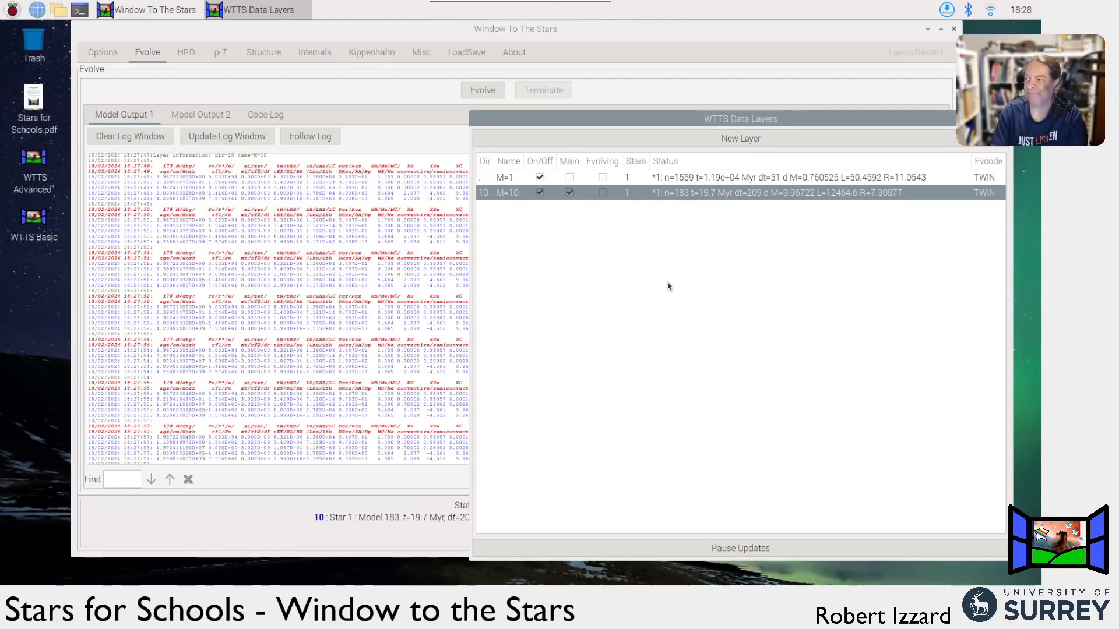
Review the HR diagram, then show the ρ-T diagram and label the start of each track with Mass
click(185, 53)
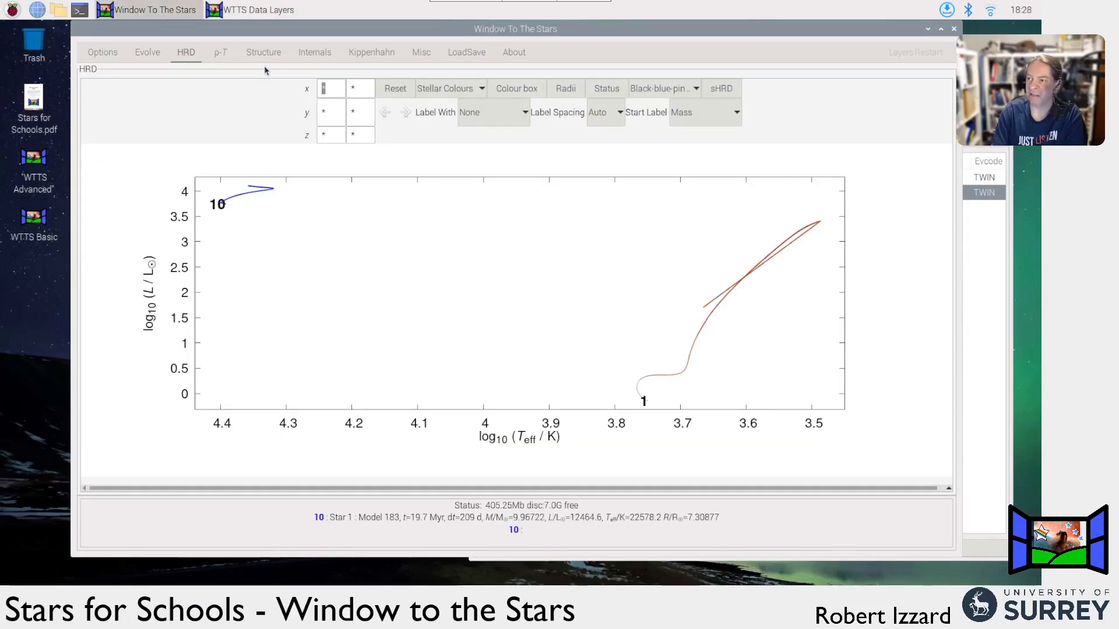
click(220, 52)
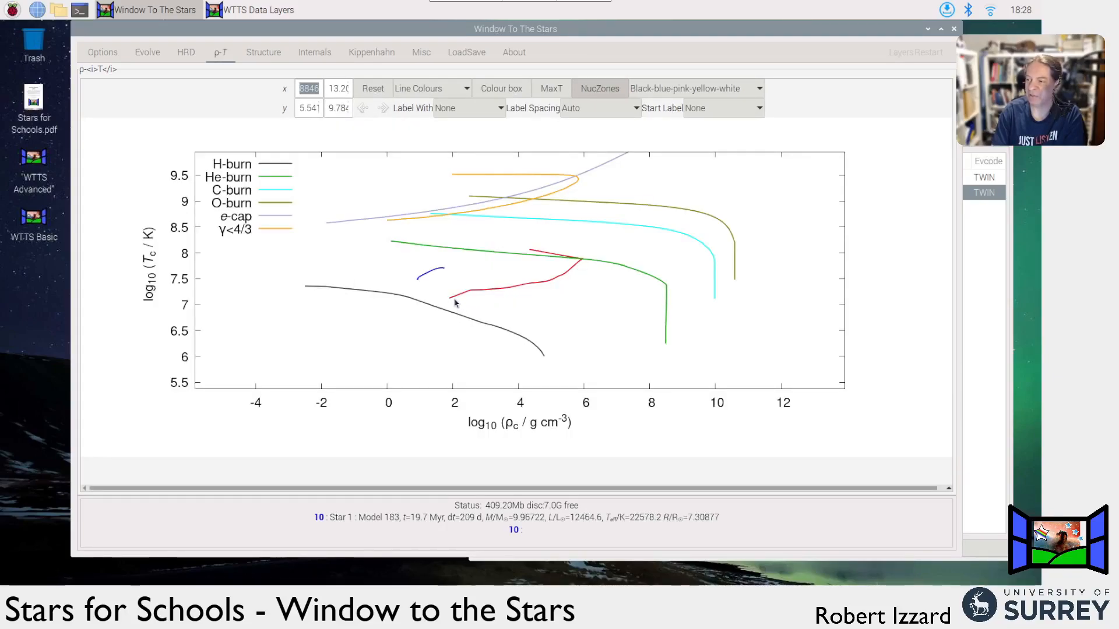
click(723, 108)
click(787, 82)
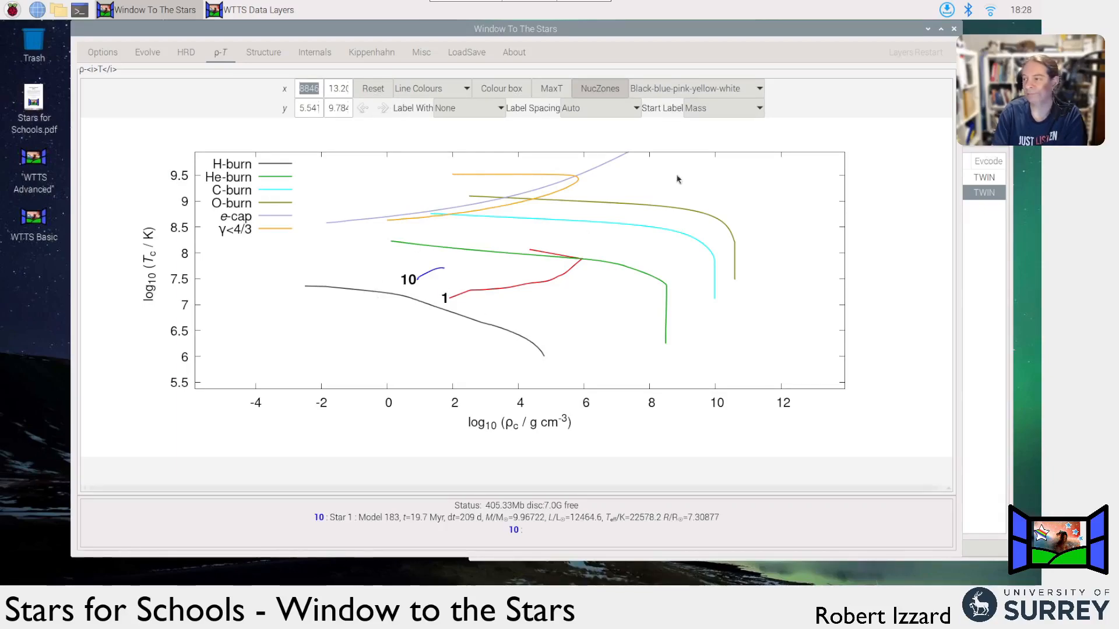
Open a stellar evolution grid based on the M=10 layer and arrange the windows so both are accessible
click(998, 221)
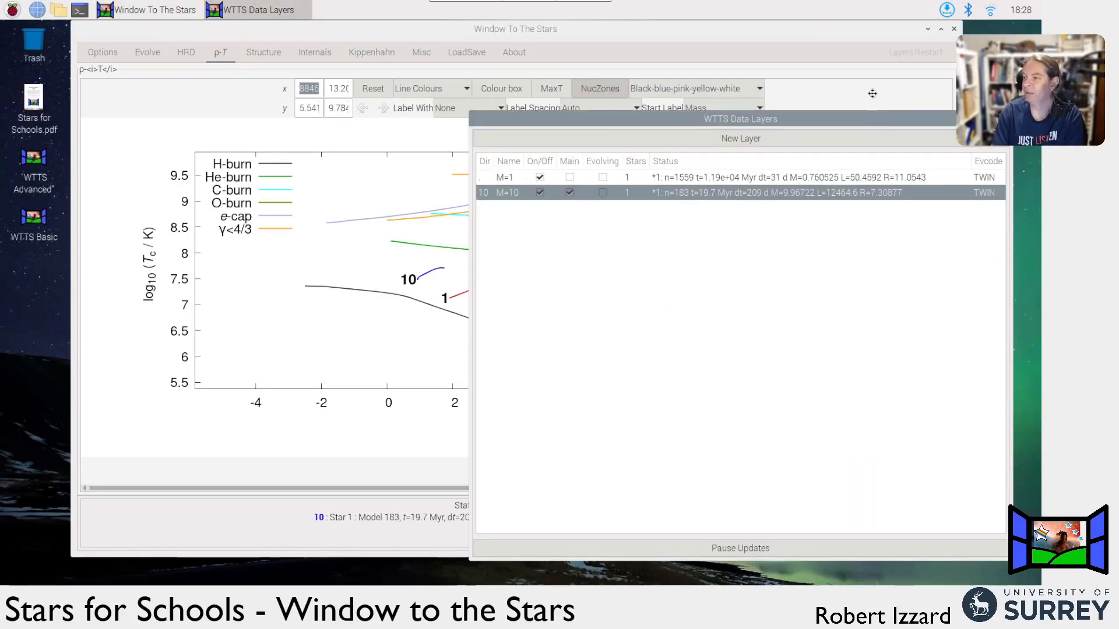
drag(874, 119, 846, 68)
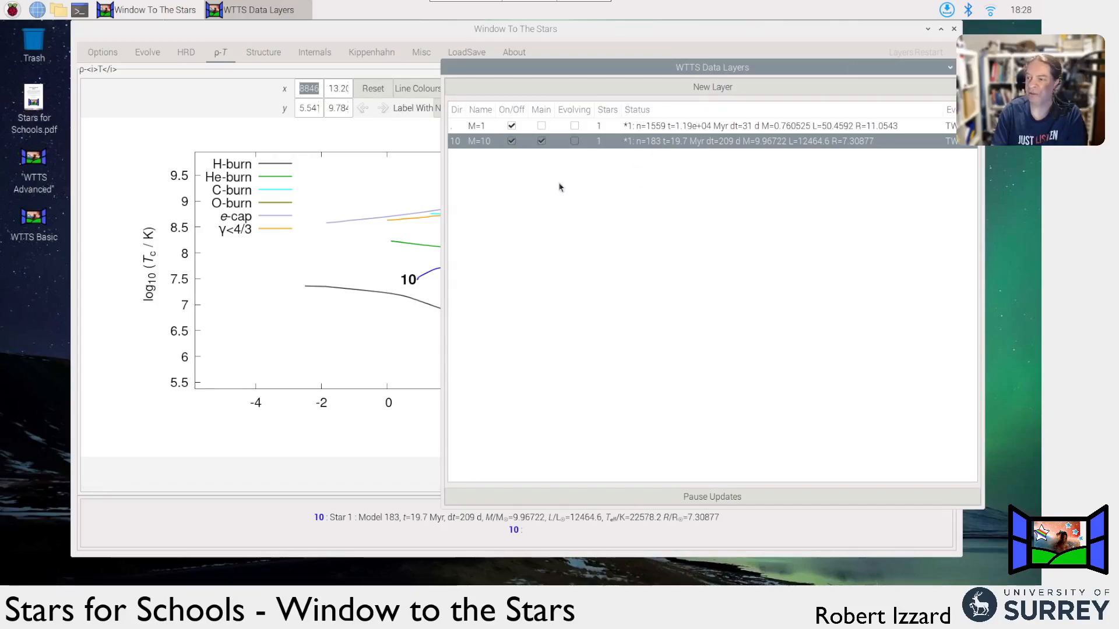
right_click(689, 141)
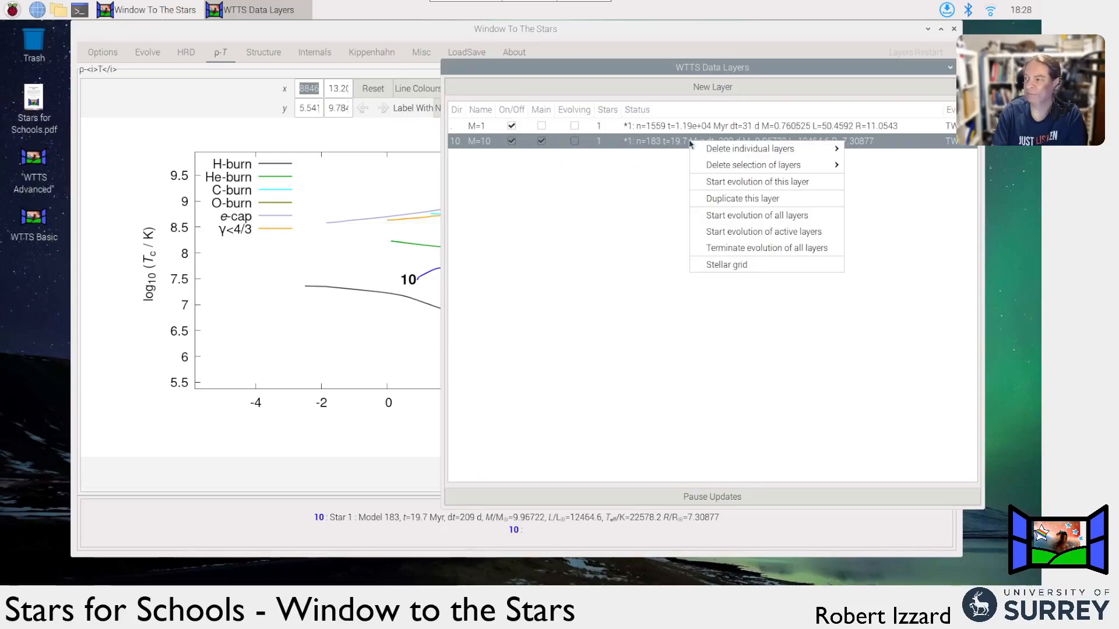
click(726, 265)
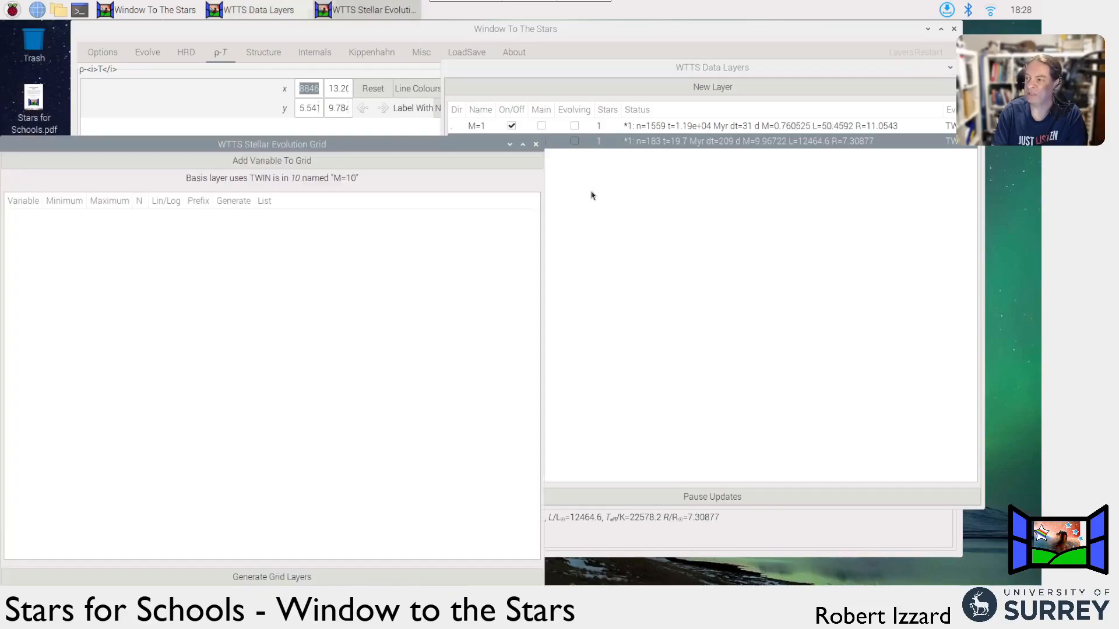
drag(306, 150, 328, 101)
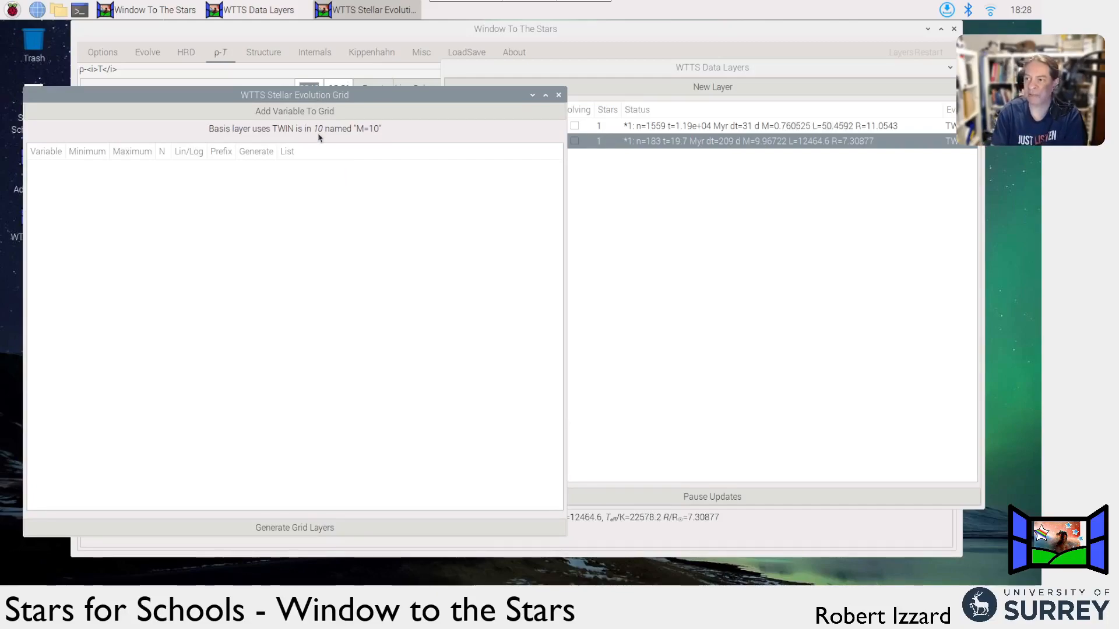
Add a variable to the grid, review the available variables and choose M1
click(307, 111)
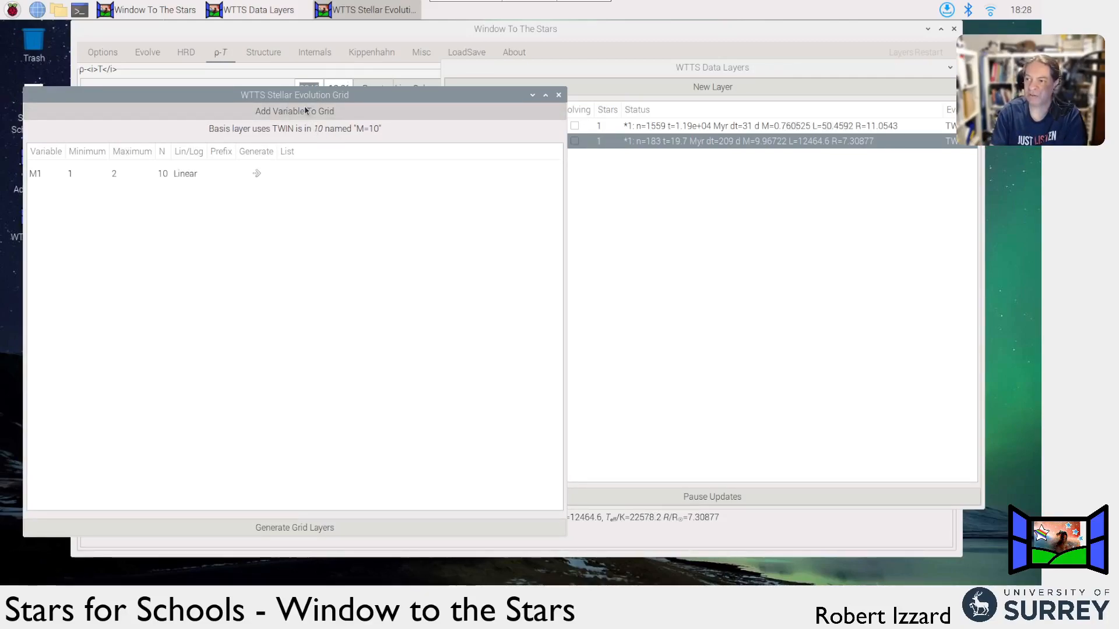
click(44, 176)
click(50, 175)
click(55, 172)
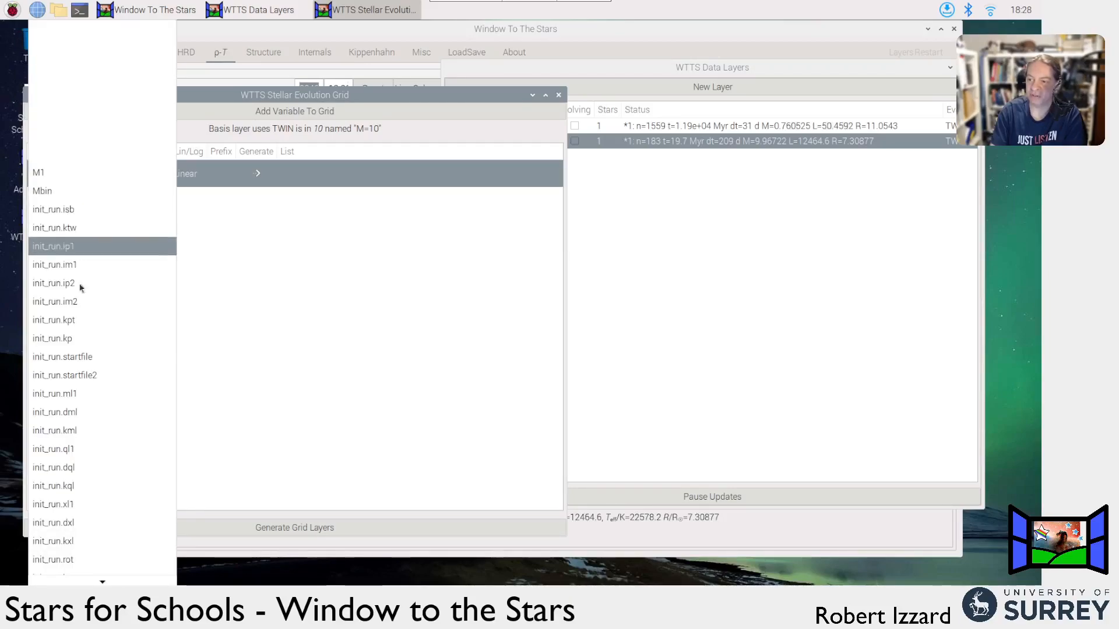
mouse_move(102, 582)
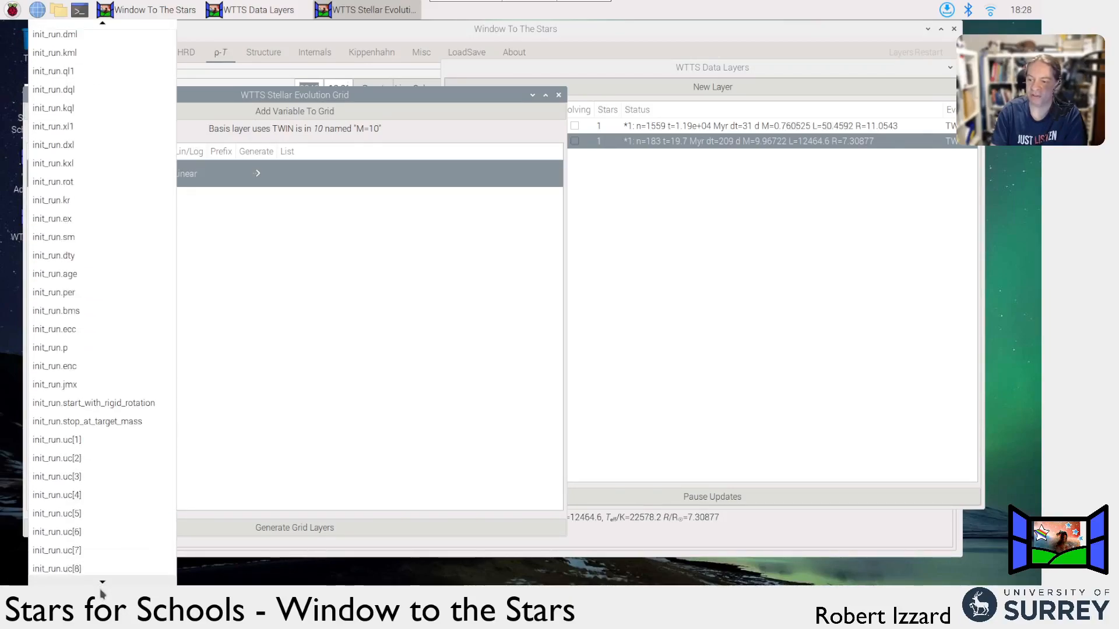
mouse_move(102, 26)
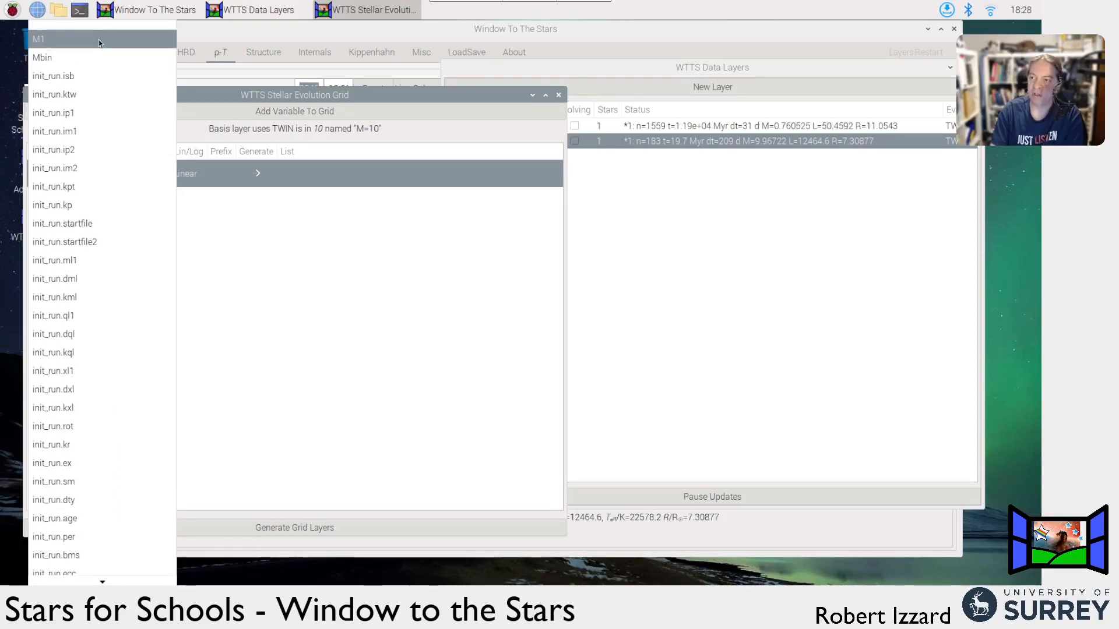
click(99, 39)
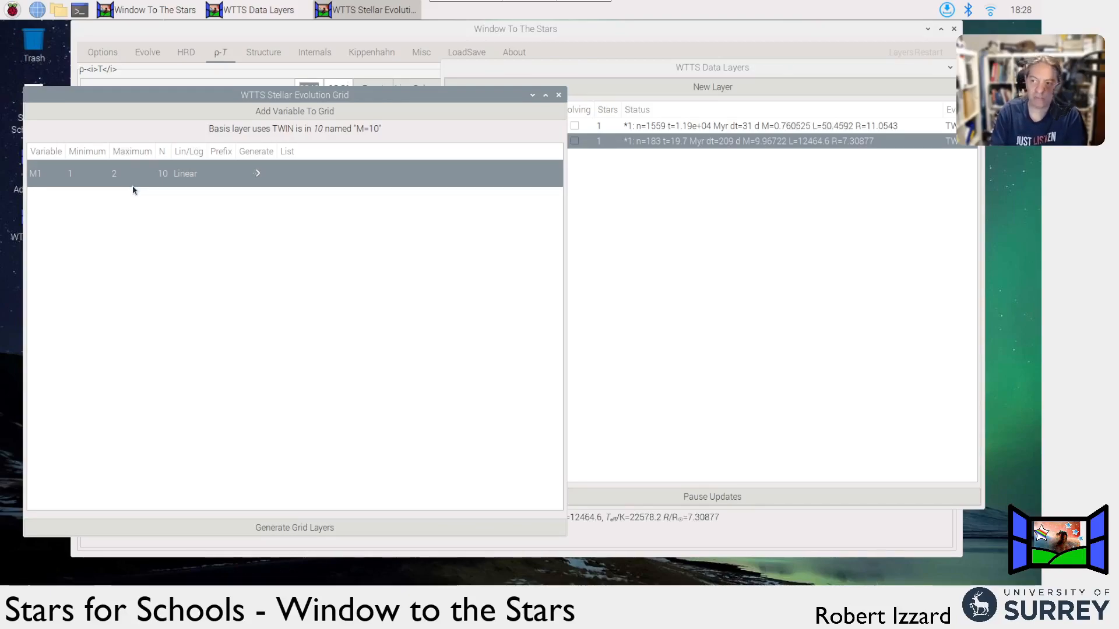
Set the M1 grid range to a minimum of 1 and a maximum of 10
double_click(80, 180)
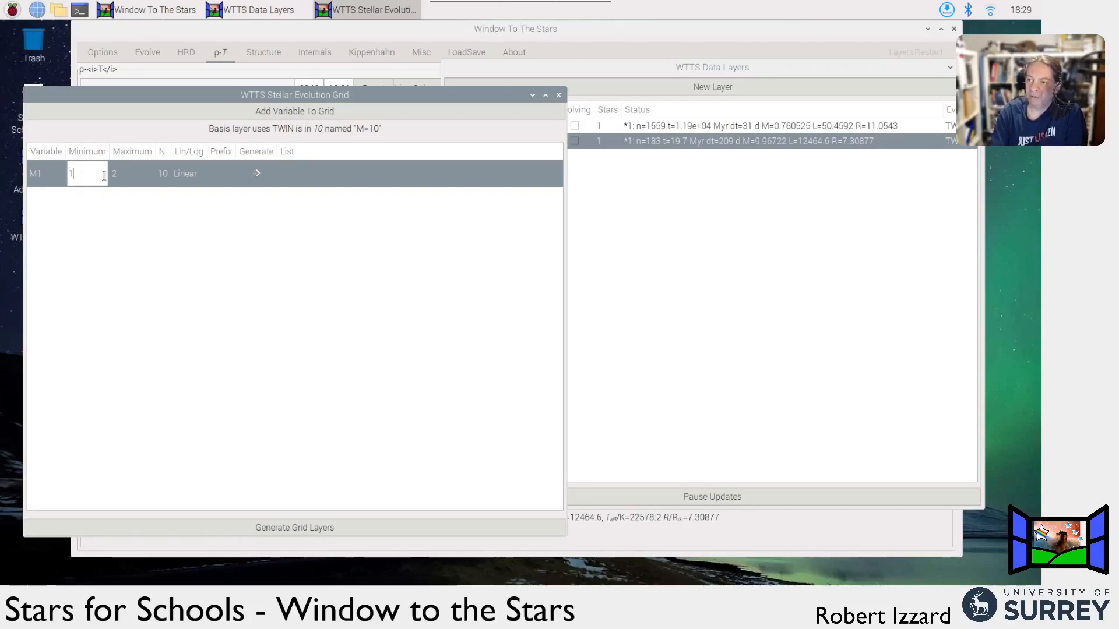
double_click(137, 175)
text(10)
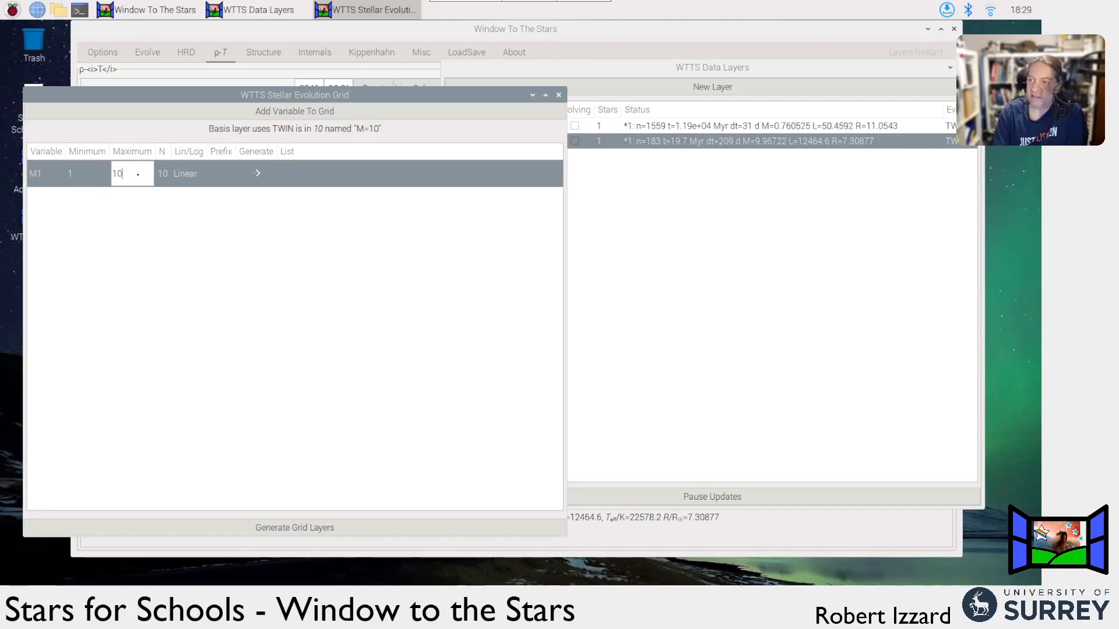
key(Return)
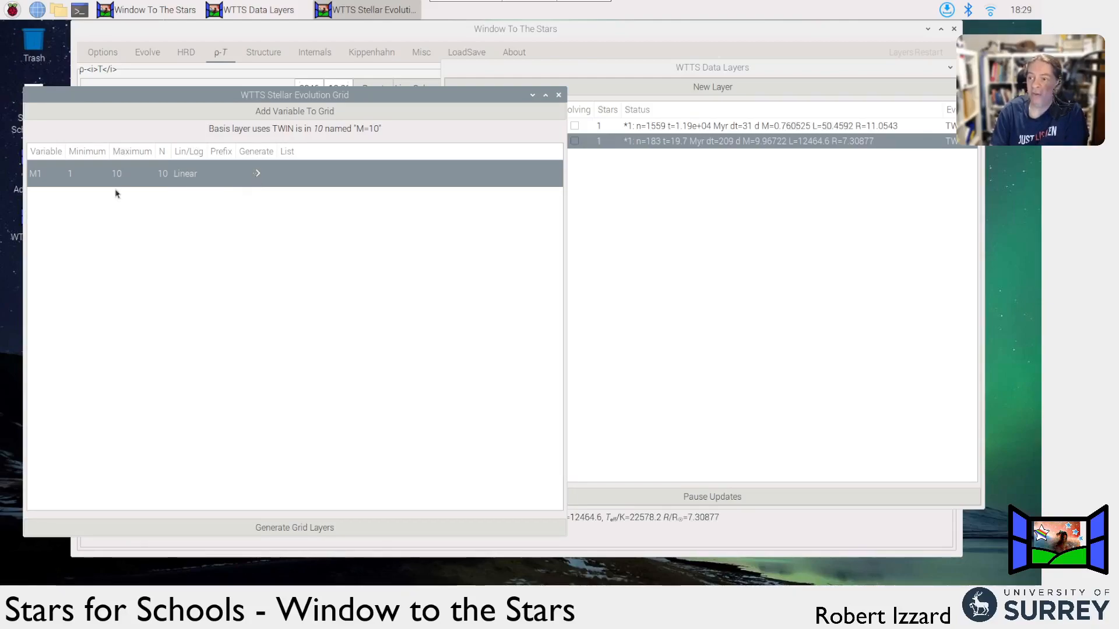
Keep the M1 spacing Linear and set the number of grid values N to 20
double_click(191, 175)
click(265, 174)
click(175, 192)
click(194, 228)
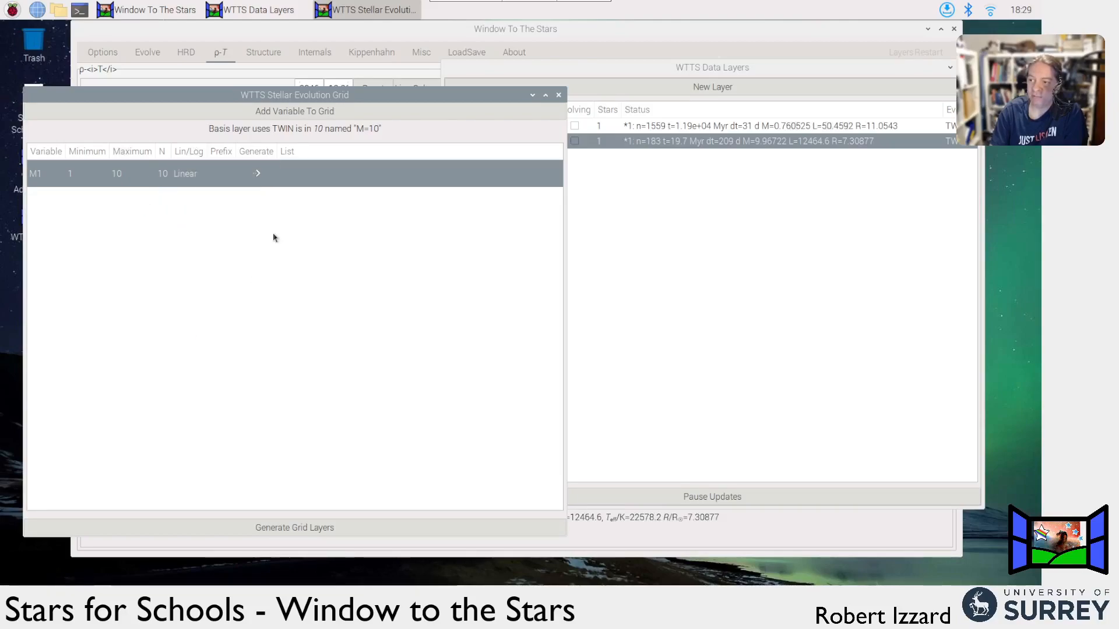
double_click(163, 175)
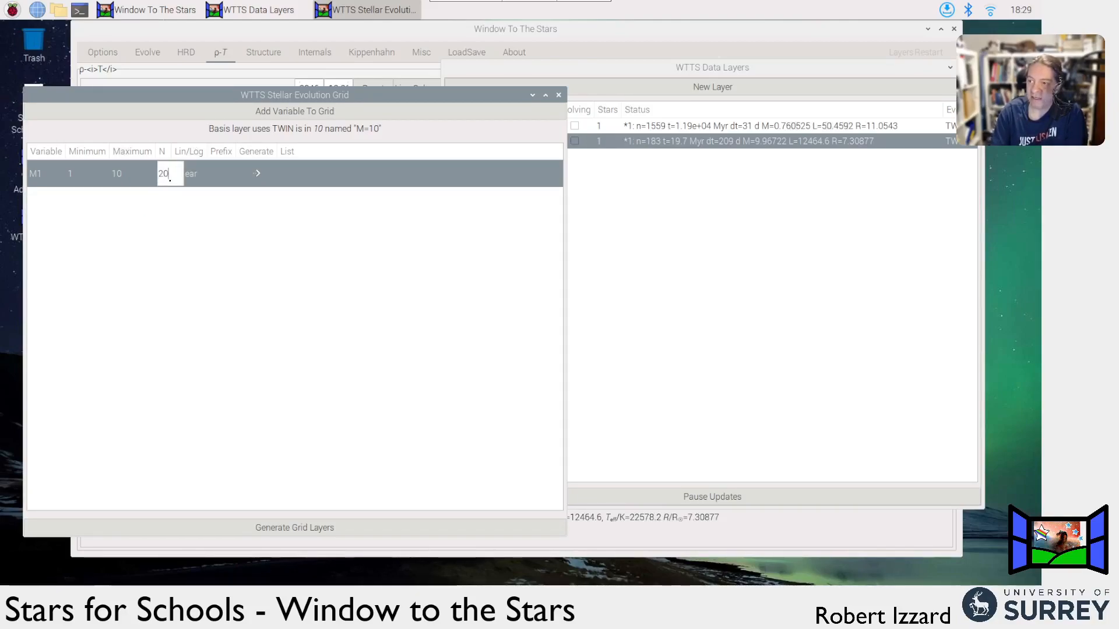
click(214, 245)
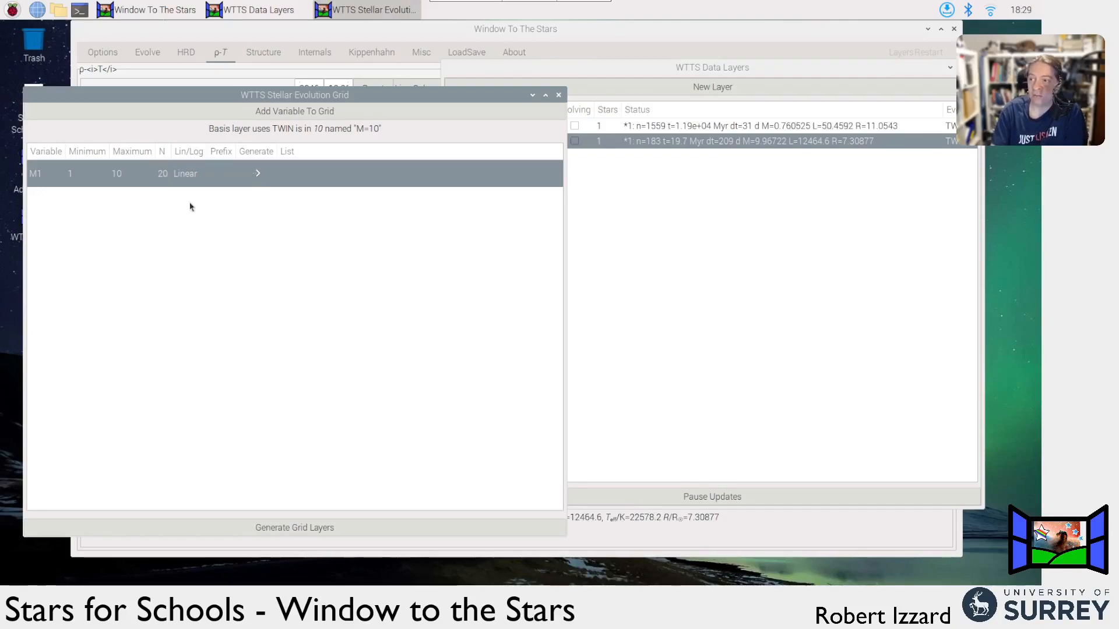
Generate the list of M1 values with the prefix M and create the grid layers from it
double_click(222, 174)
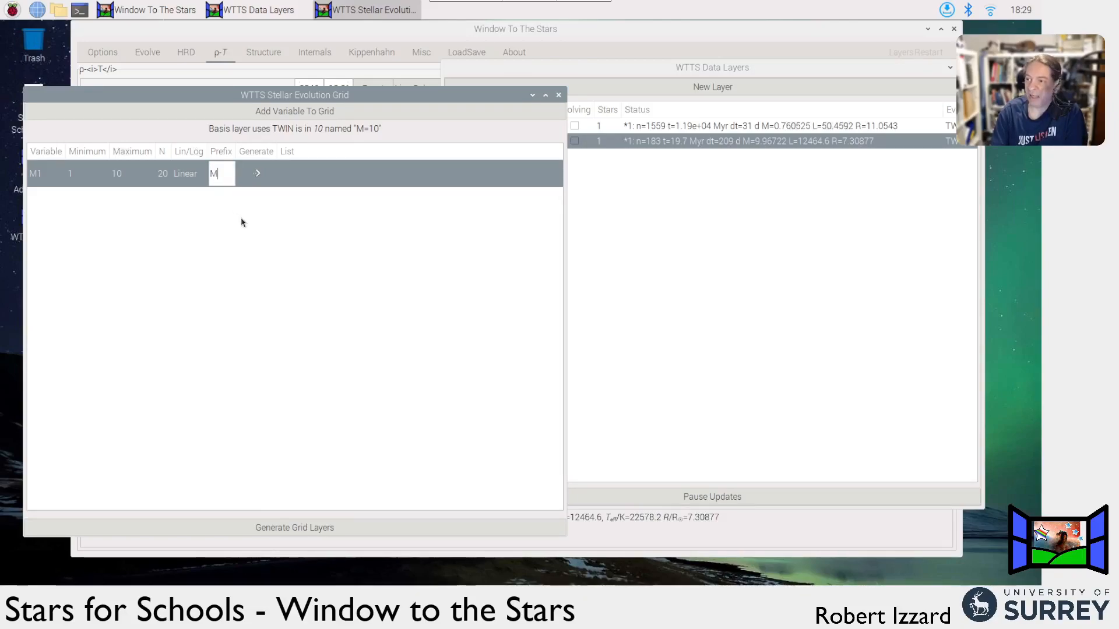
key(Return)
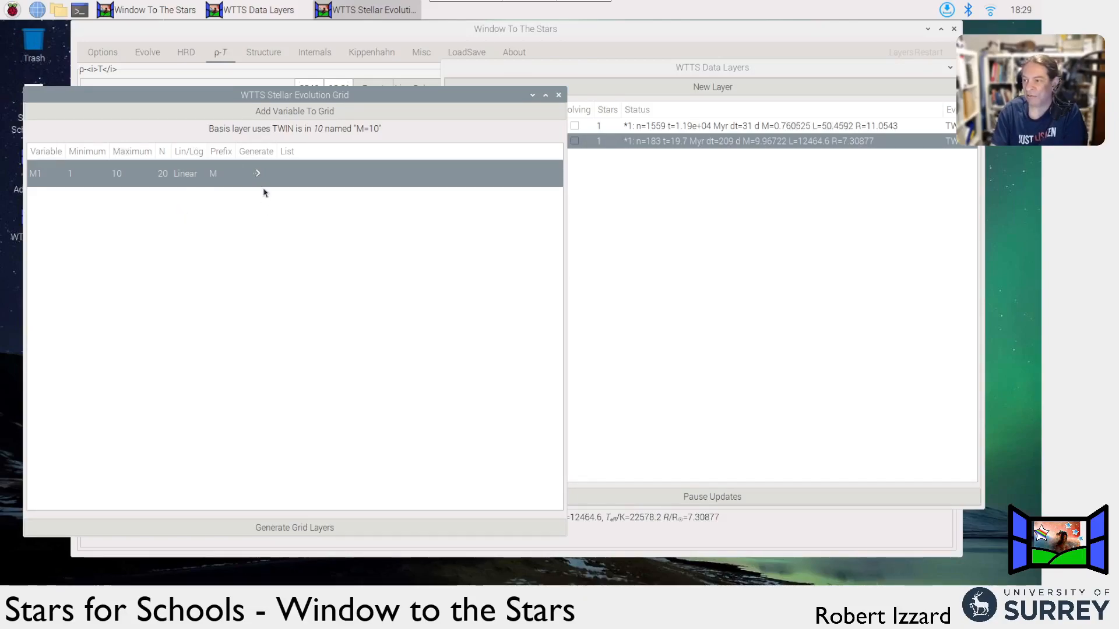
click(257, 174)
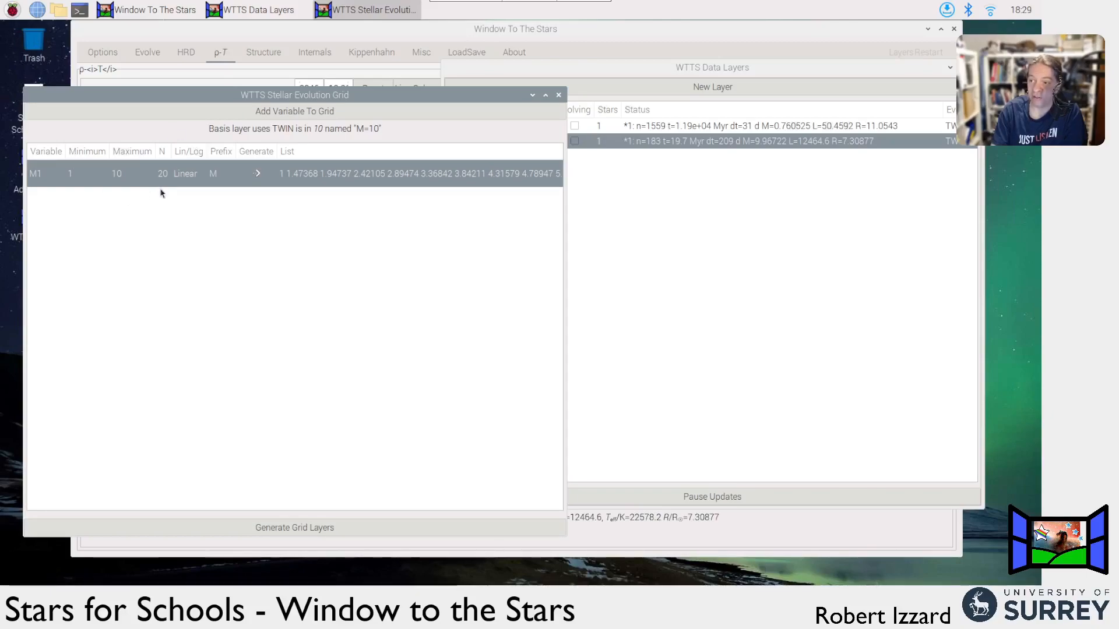
click(327, 525)
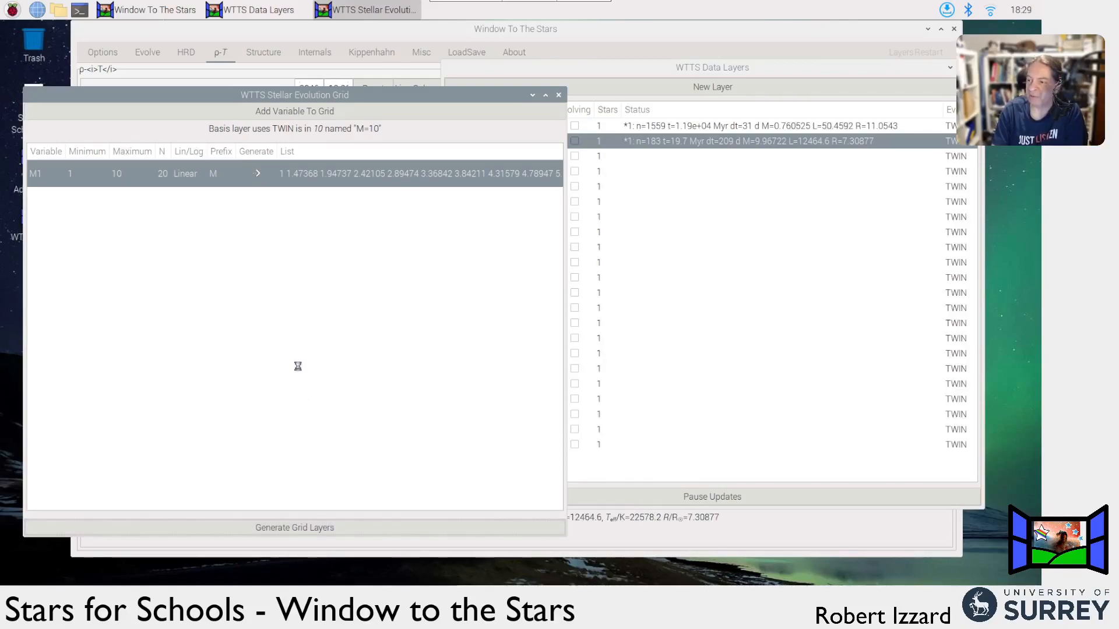
Examine the full list of generated M1 masses, then close the stellar evolution grid window
double_click(495, 97)
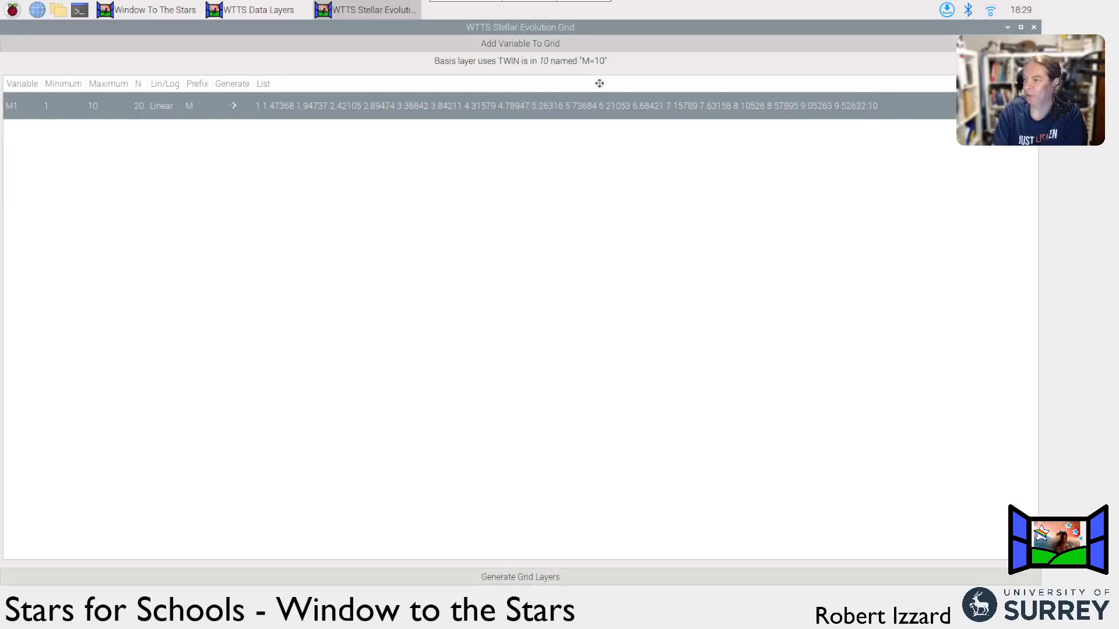
click(1020, 27)
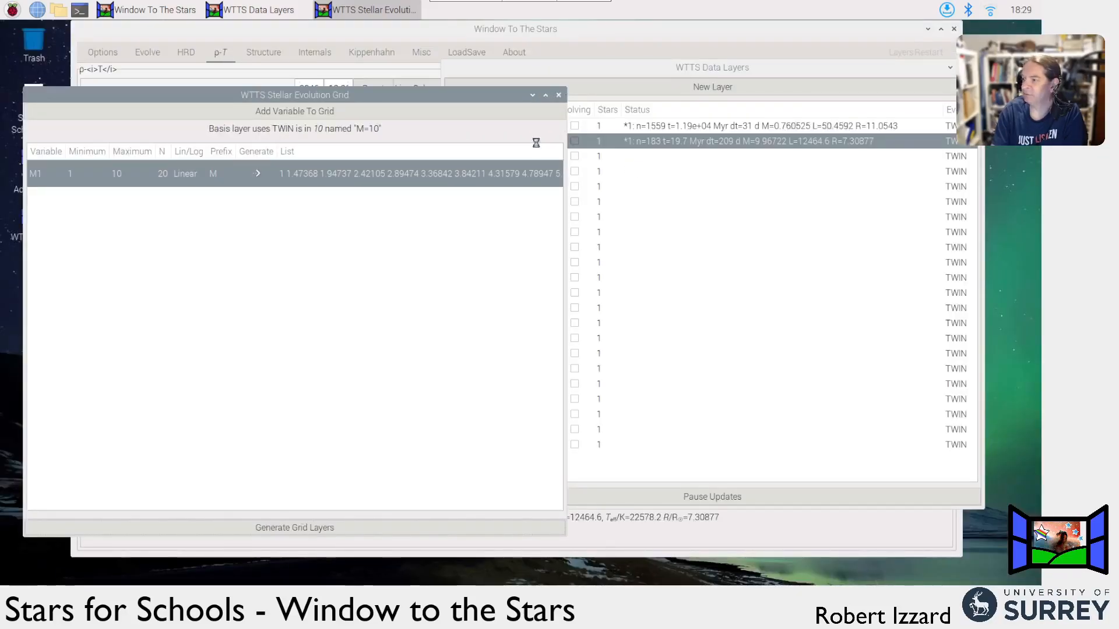
click(558, 95)
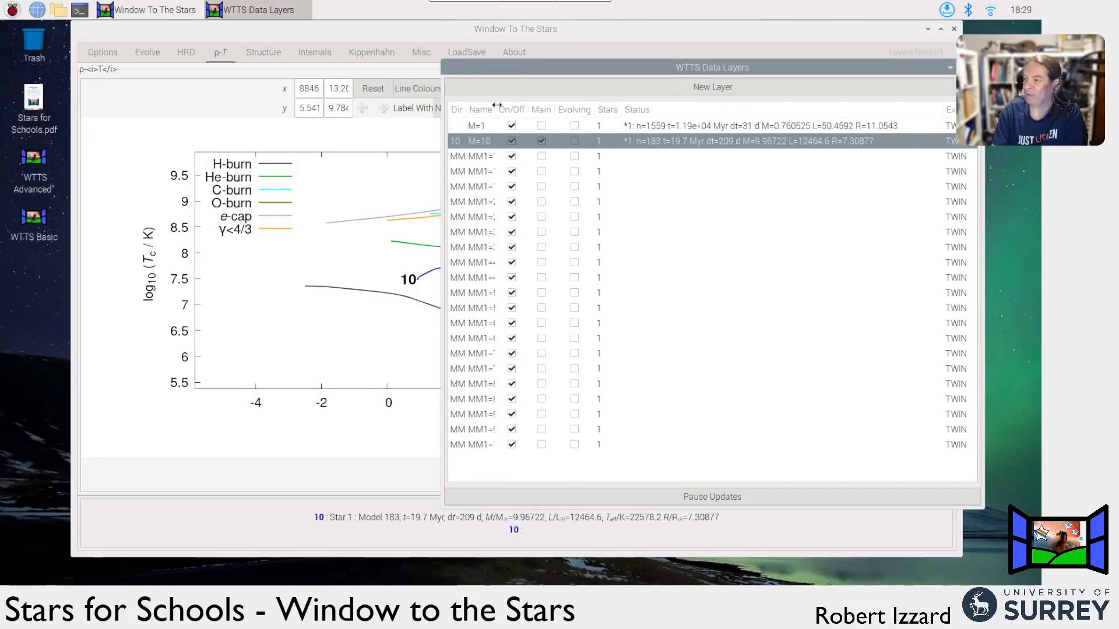
Widen the Name and Dir columns of the data layers list until the new layers' full names are readable
drag(494, 108, 552, 108)
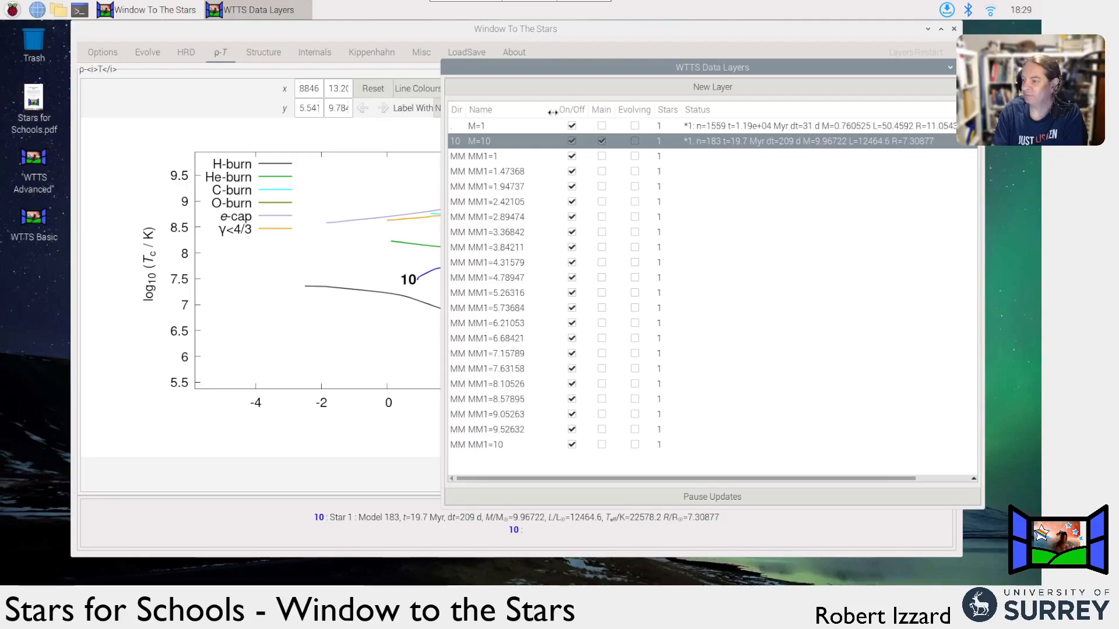
drag(594, 68, 358, 39)
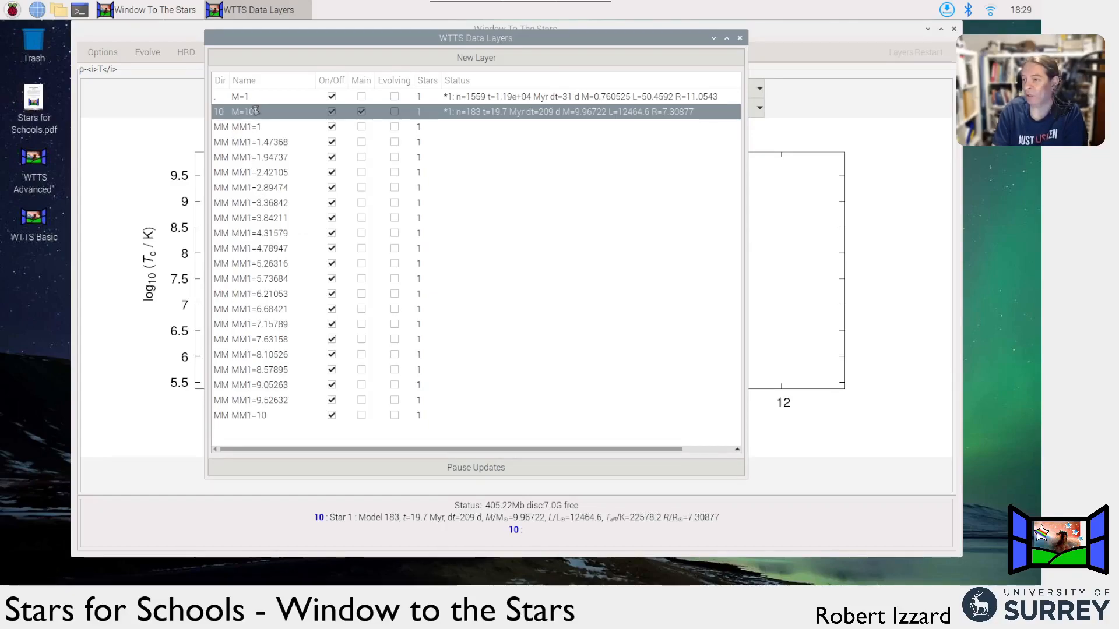
drag(229, 80, 270, 80)
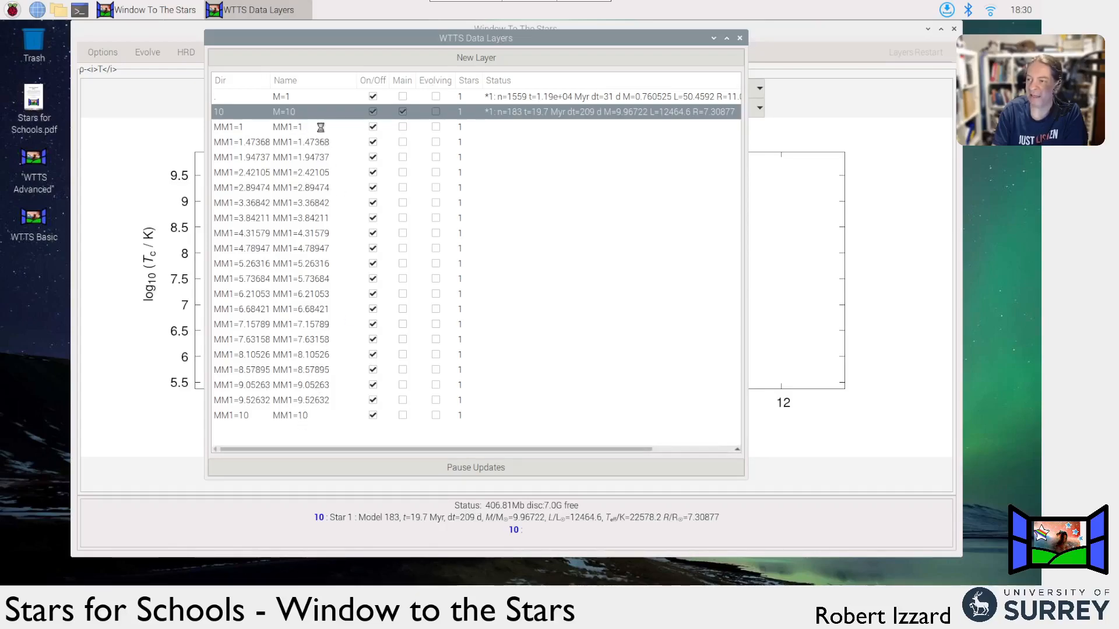
Make the MM1=1 grid layer the main layer
click(302, 97)
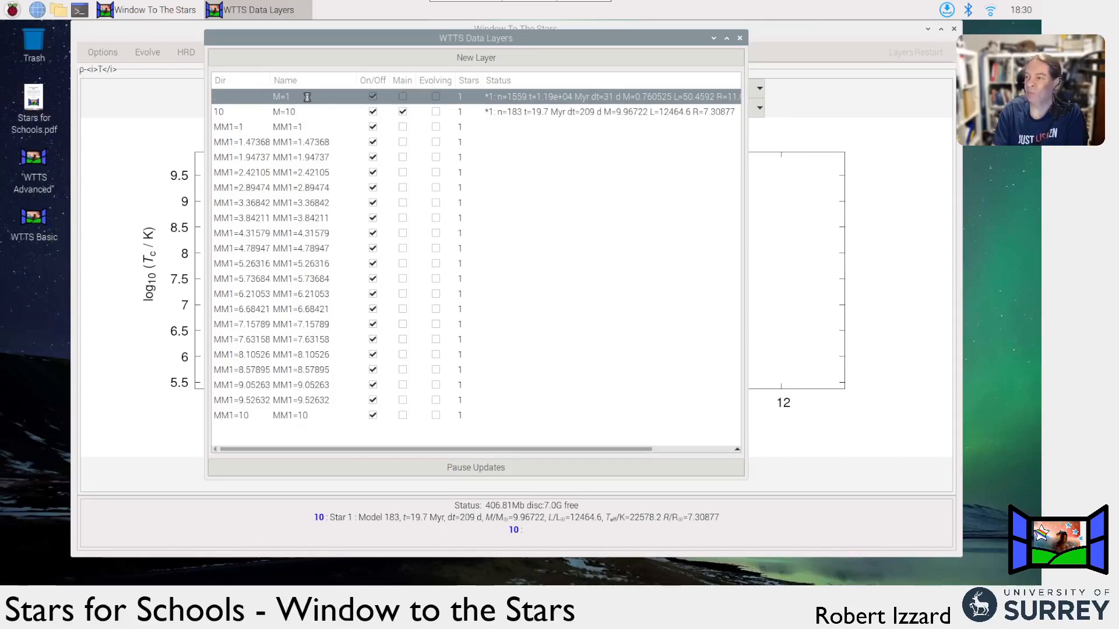
click(402, 126)
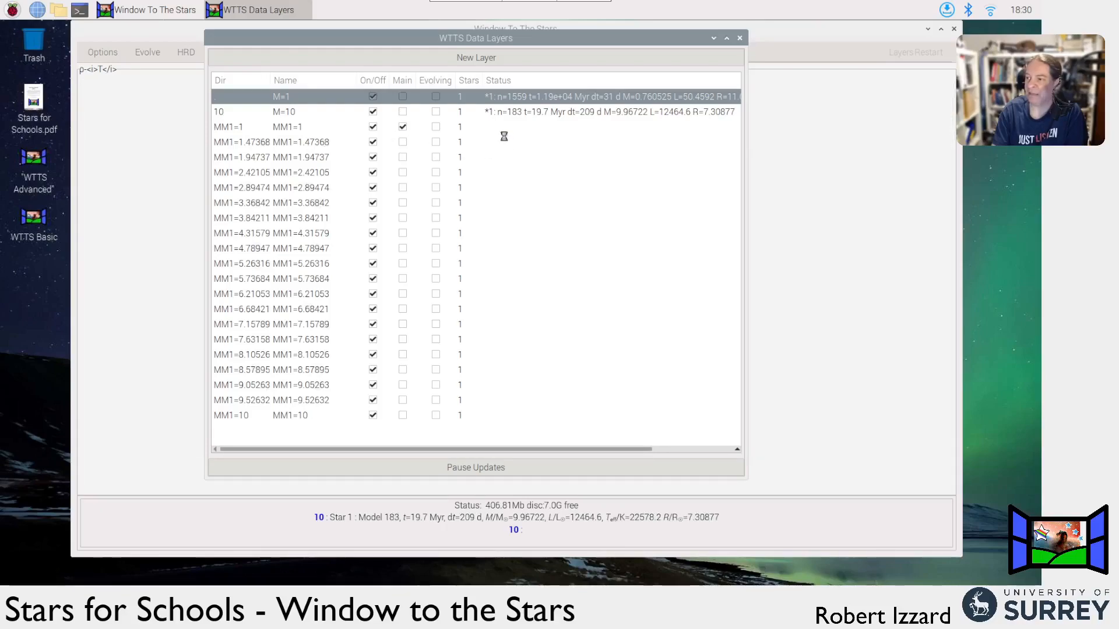
Delete the original M=1 and M=10 layers individually so that only the grid layers remain in the list
right_click(527, 94)
mouse_move(528, 124)
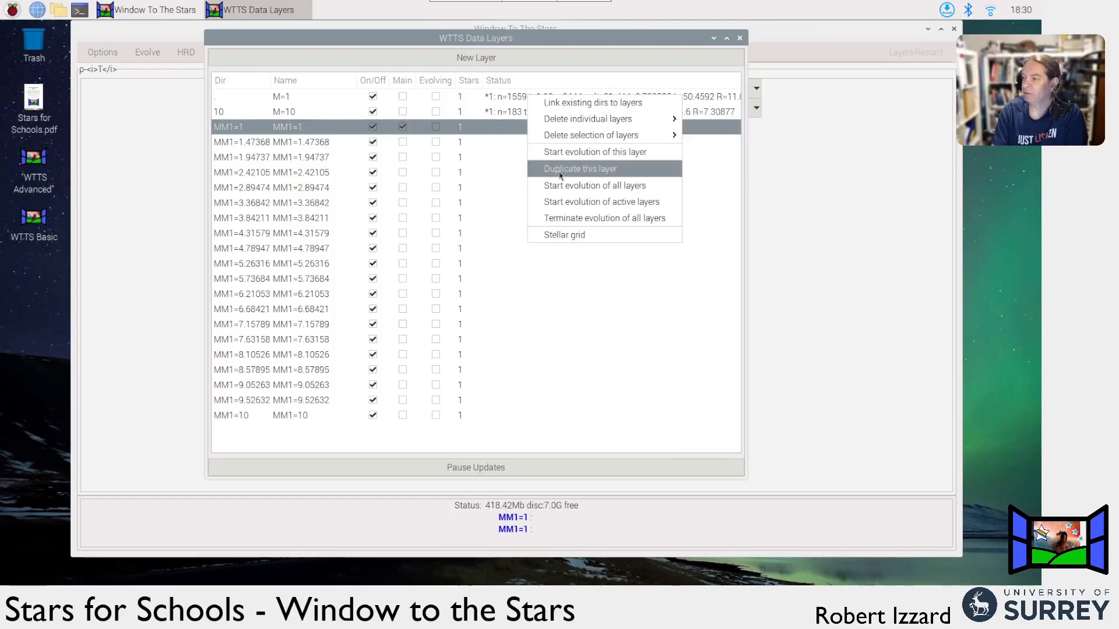
mouse_move(675, 121)
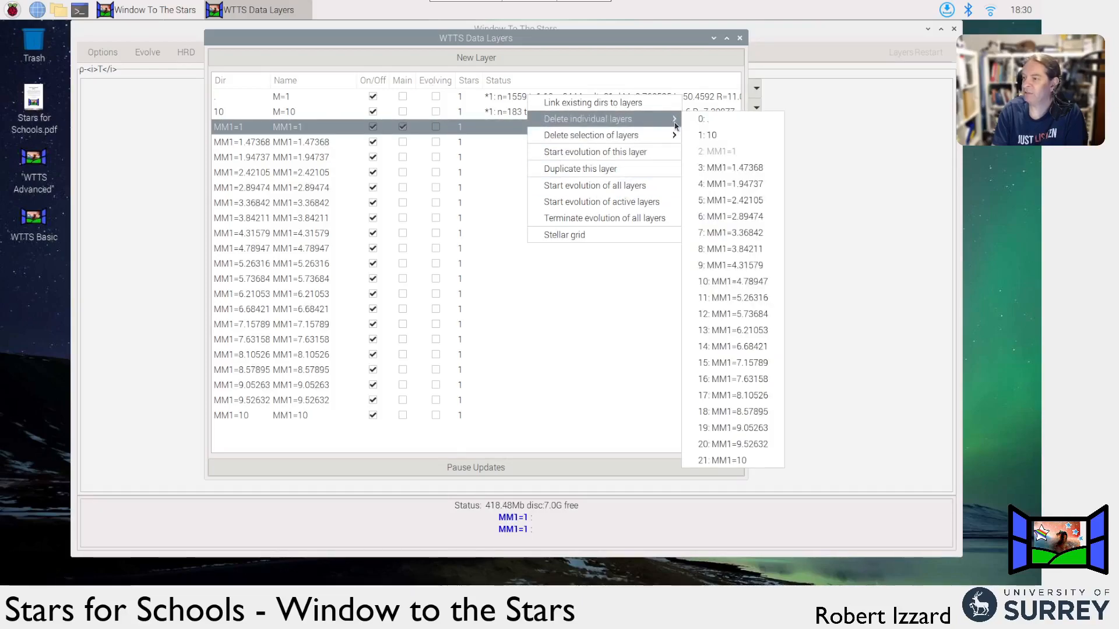
click(751, 122)
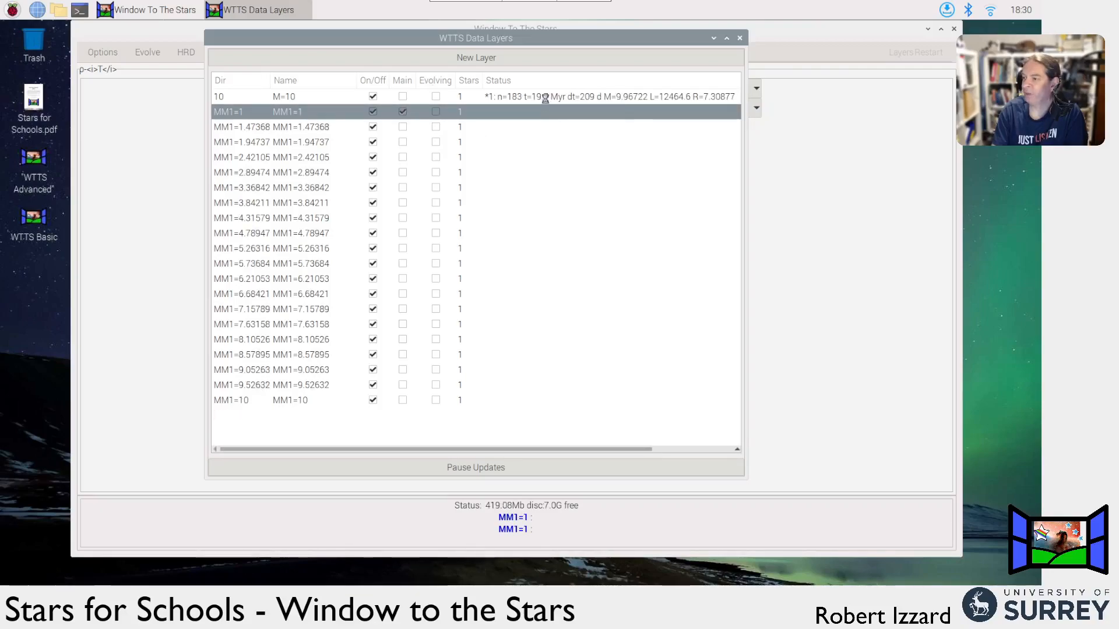
click(544, 98)
right_click(545, 98)
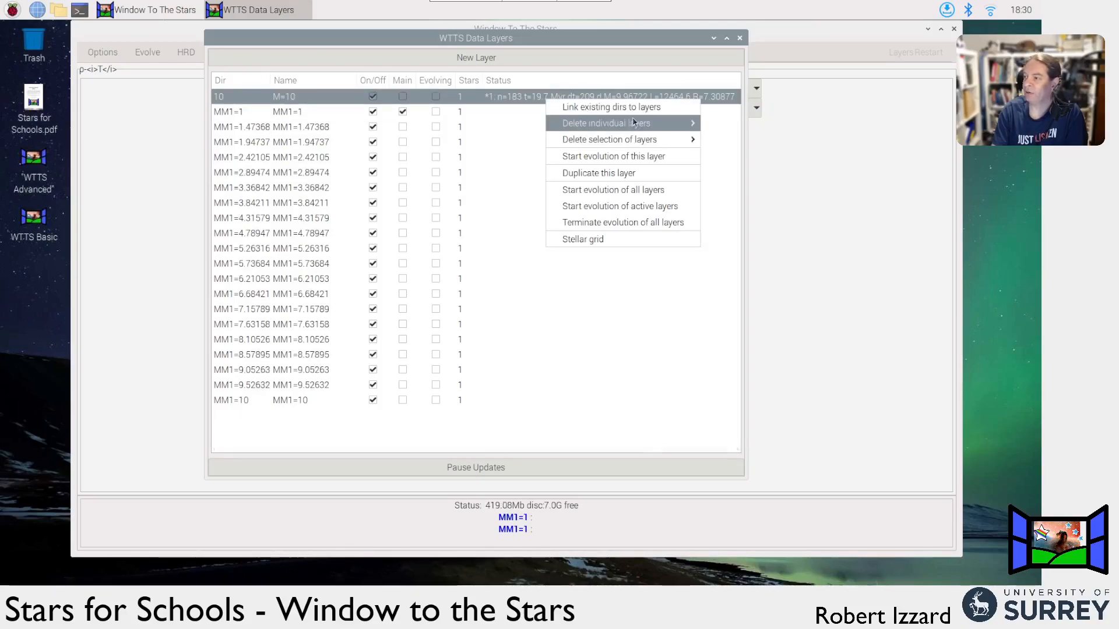
mouse_move(644, 125)
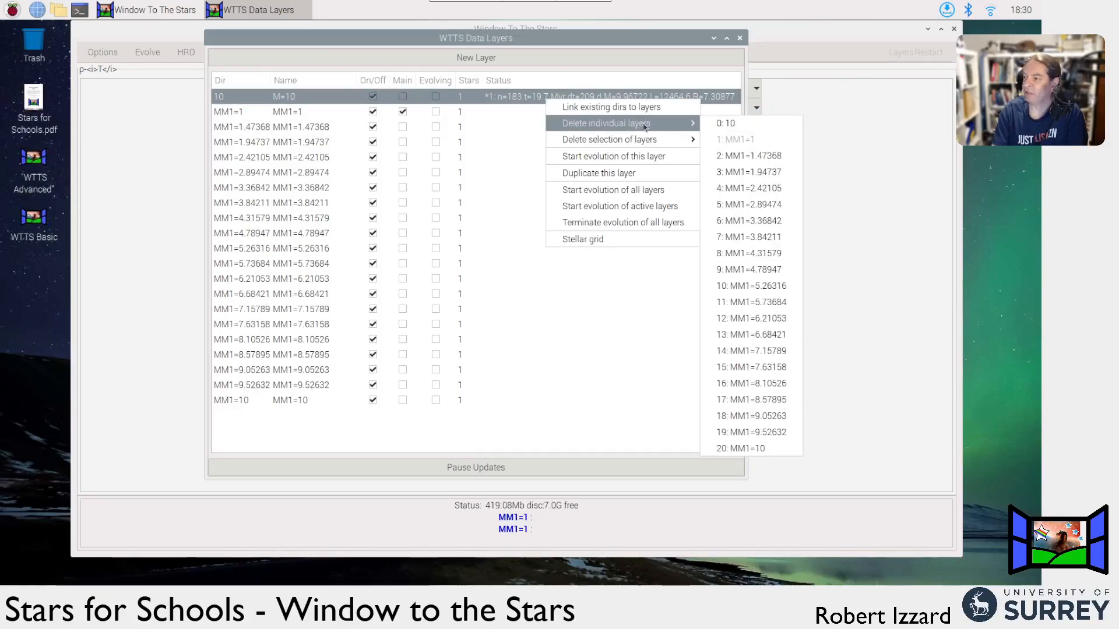
click(751, 127)
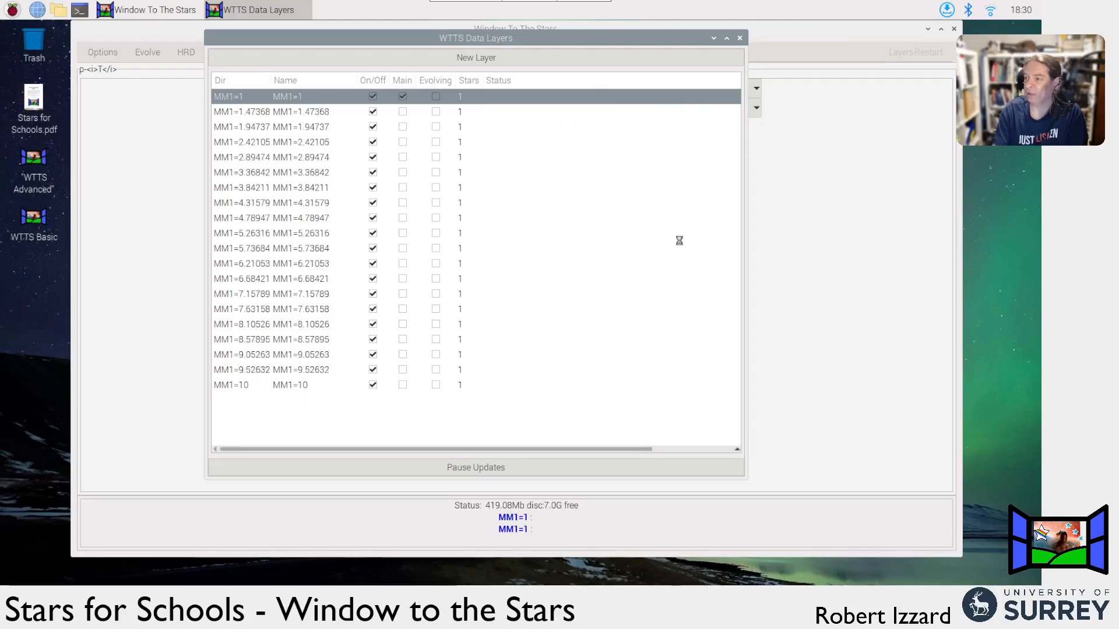
Start the evolution of all the grid layers
right_click(487, 97)
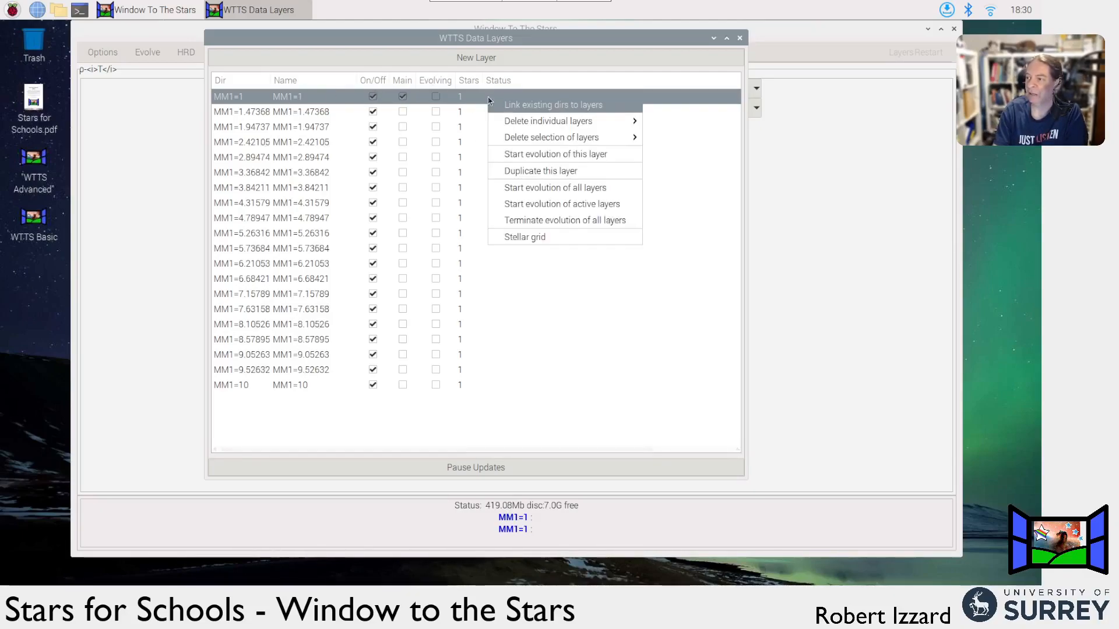
click(611, 189)
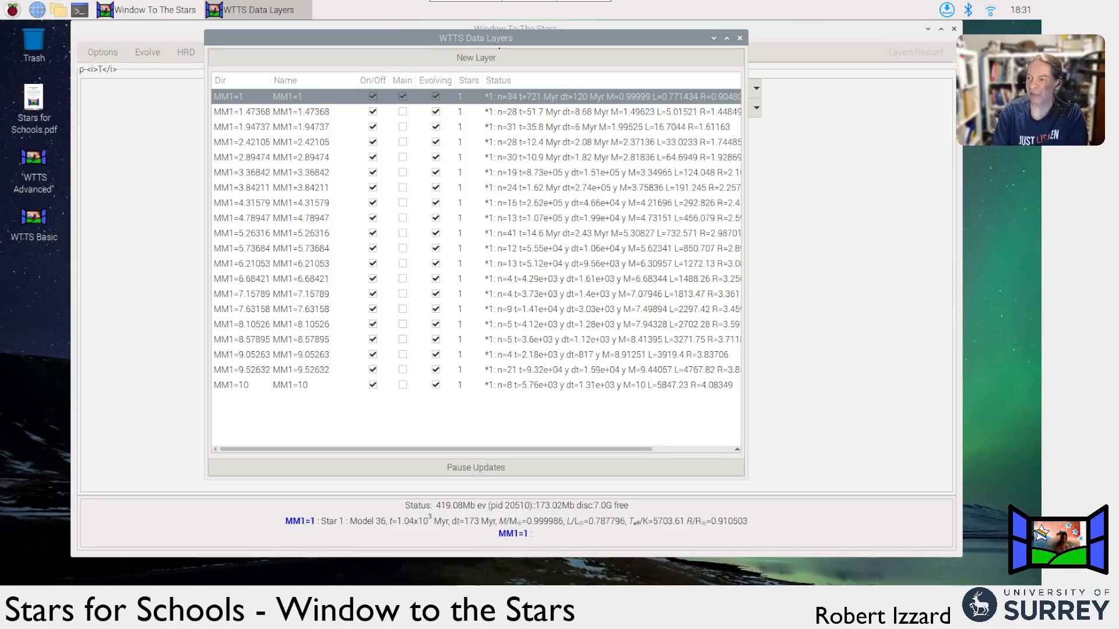
Bring the HRD plot of the layers into view and set the start label of each track to Mass
drag(293, 44, 653, 80)
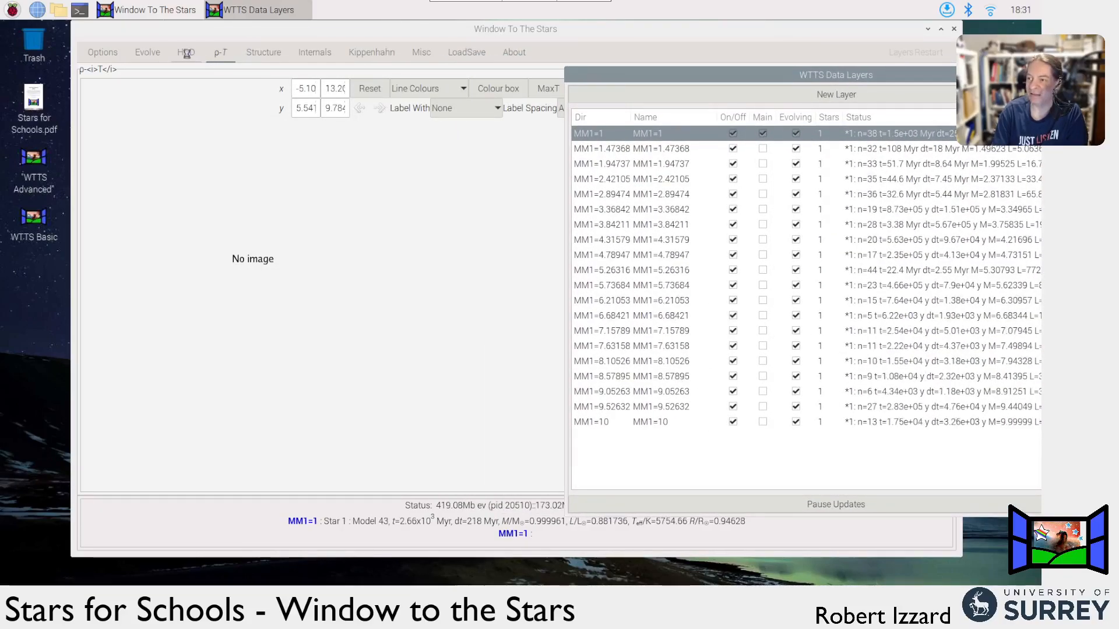
click(187, 54)
click(186, 54)
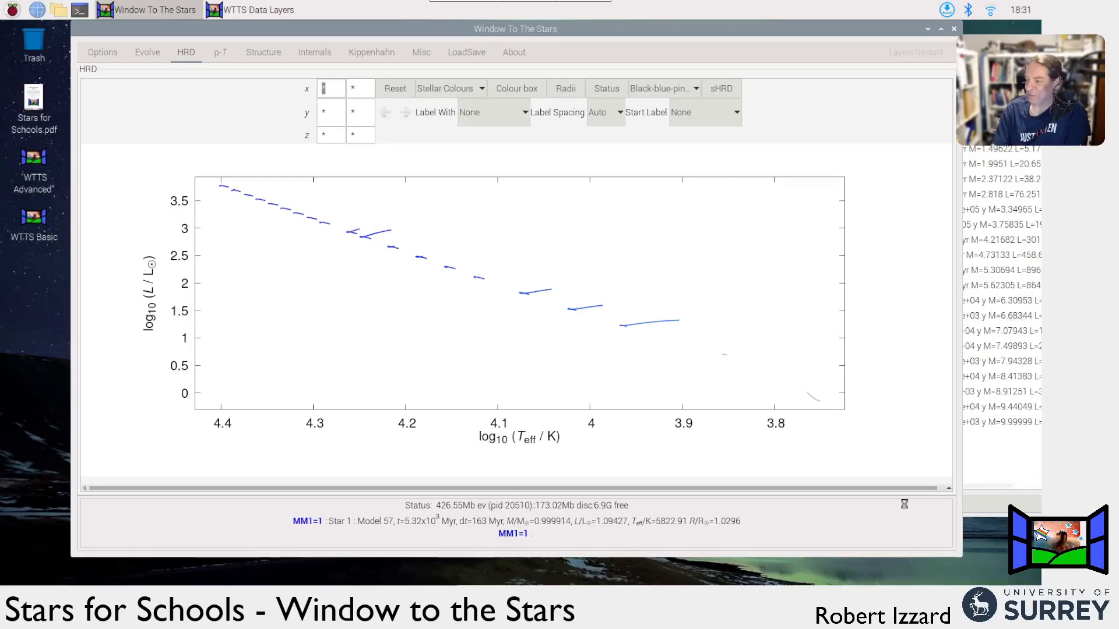
click(455, 29)
click(705, 113)
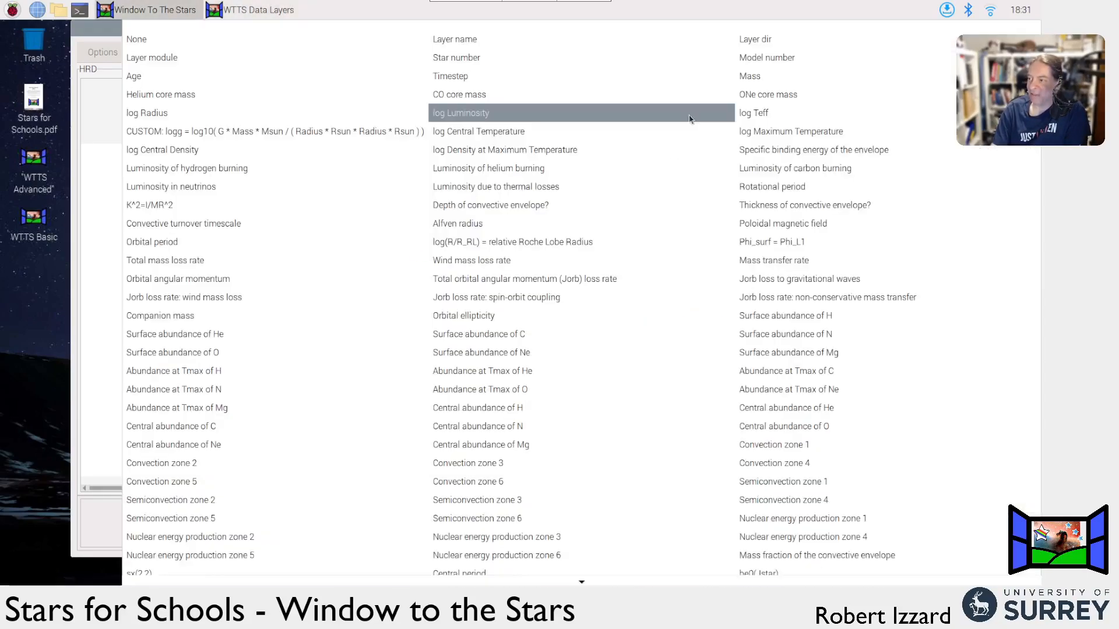
click(766, 78)
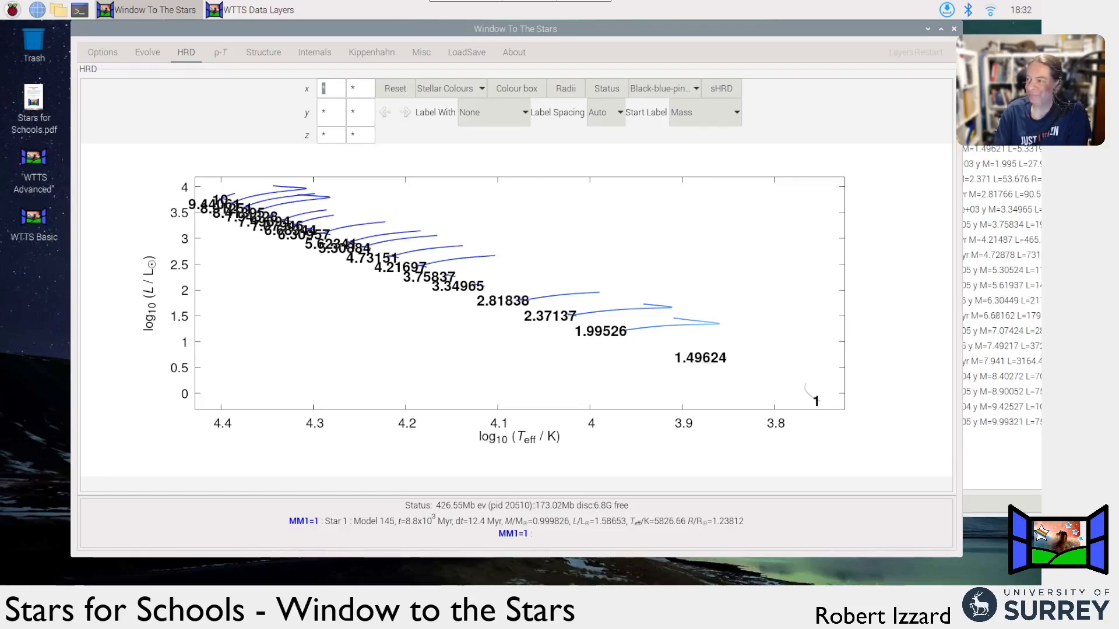
Switch off every second grid layer, from MM1=1.47368 through MM1=10, to thin out the tracks and labels in the HRD
drag(1000, 79, 910, 67)
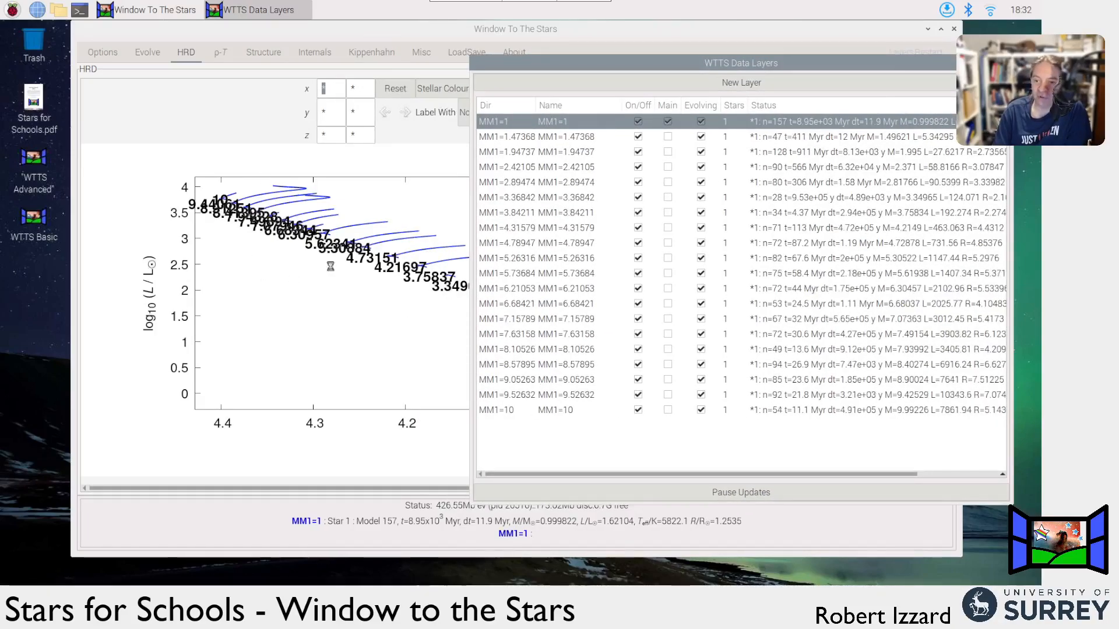
click(637, 136)
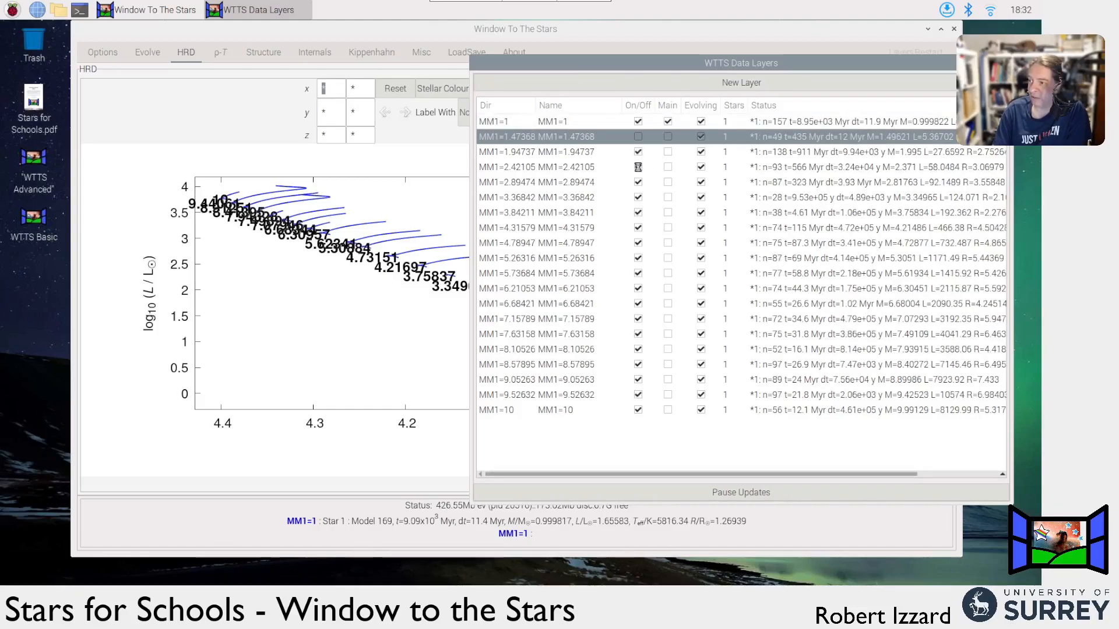
click(638, 167)
click(638, 198)
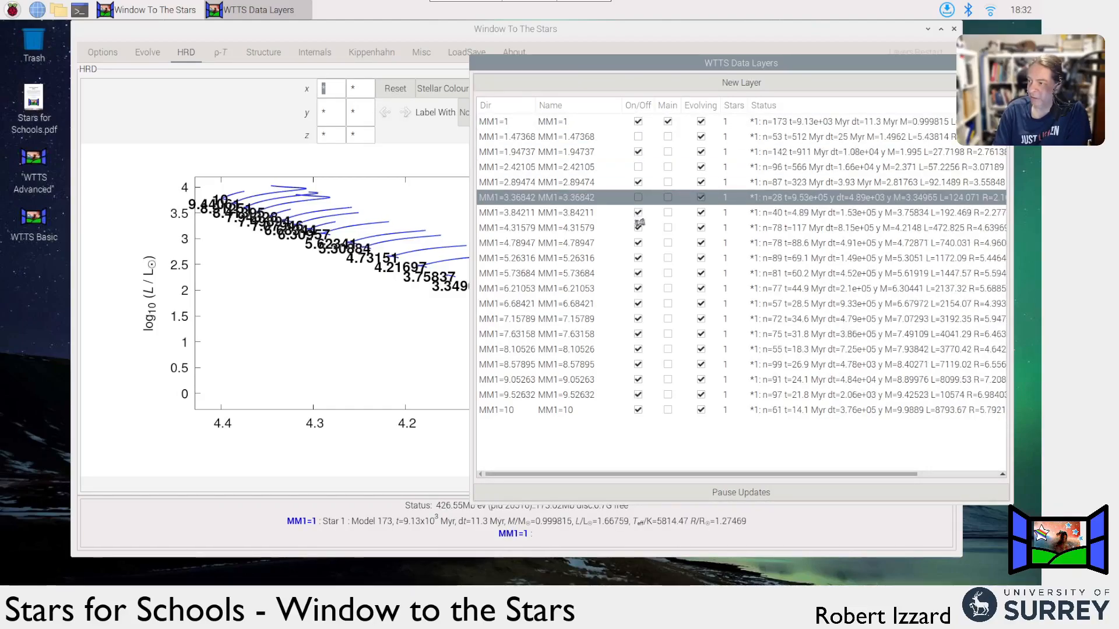
click(638, 227)
click(638, 258)
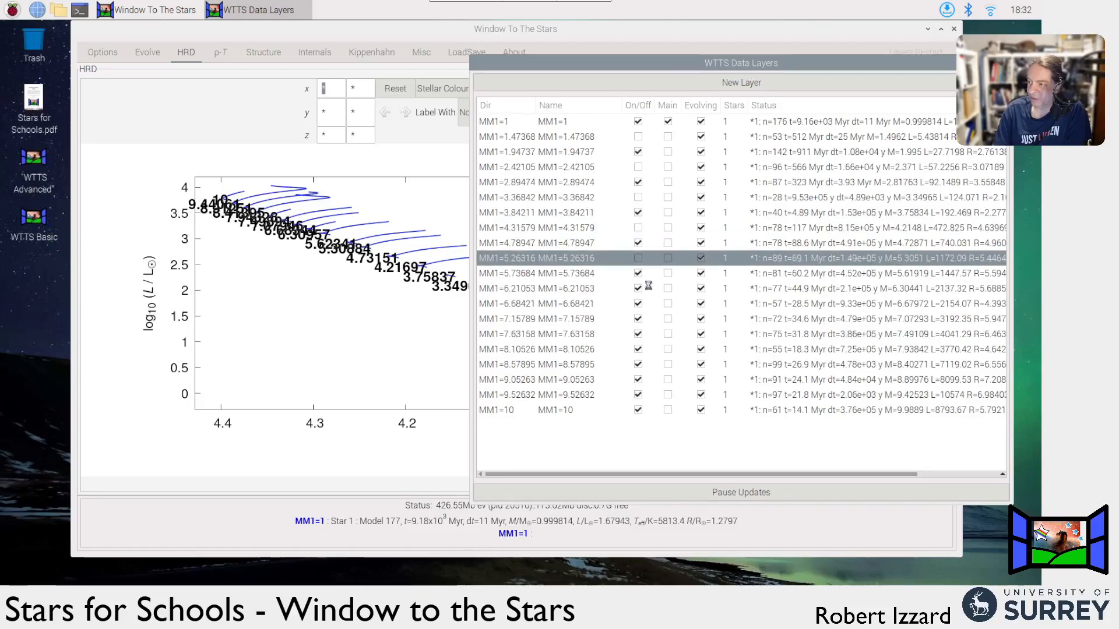
click(638, 287)
click(638, 318)
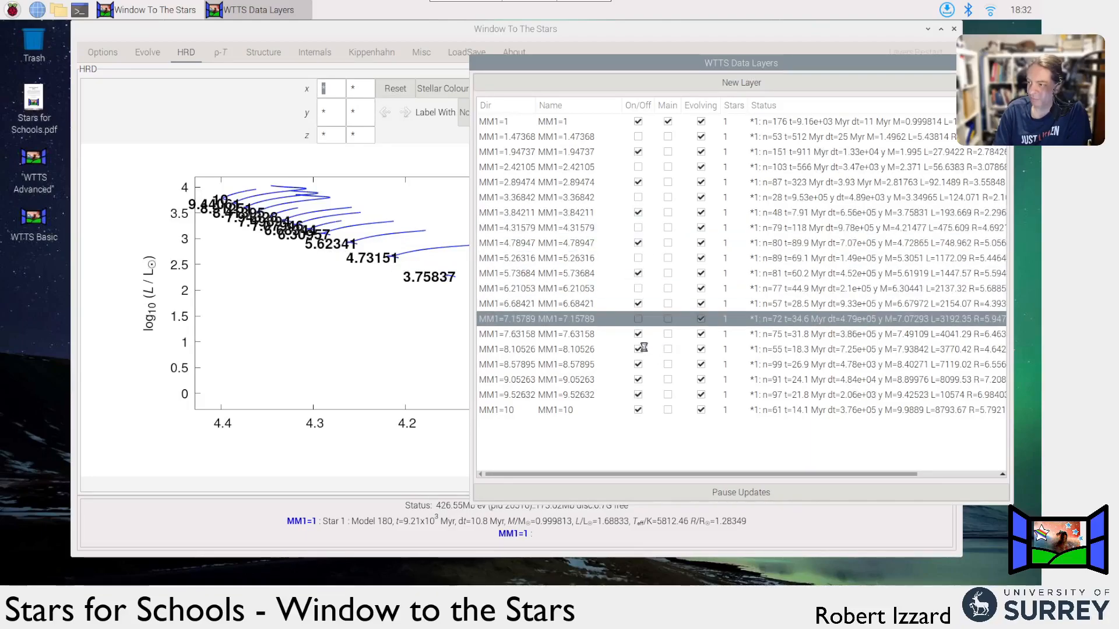
click(638, 379)
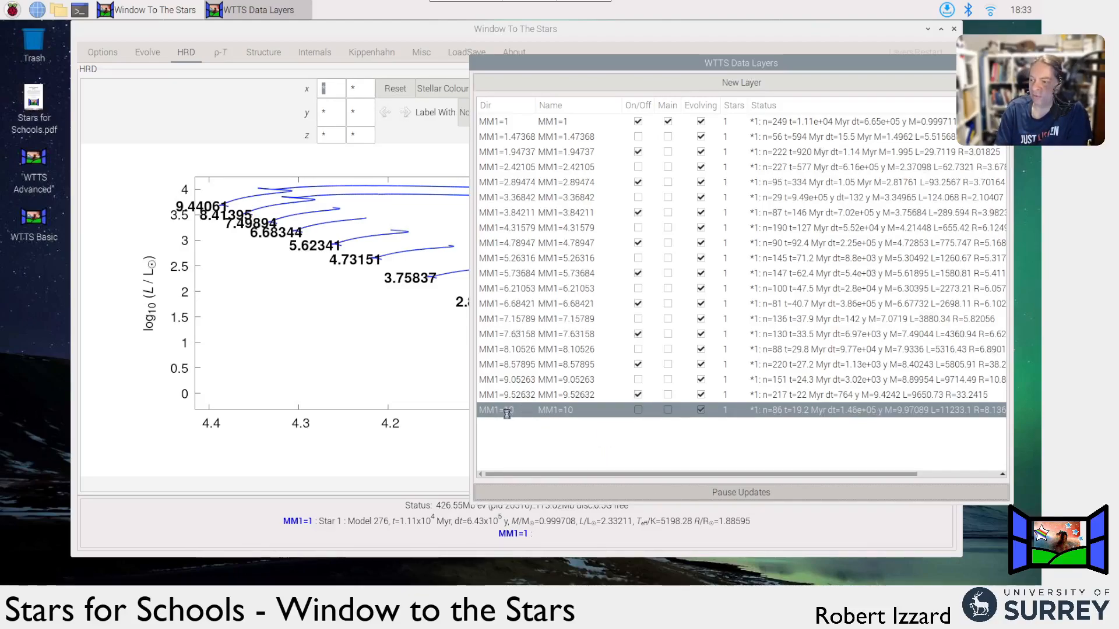
click(508, 383)
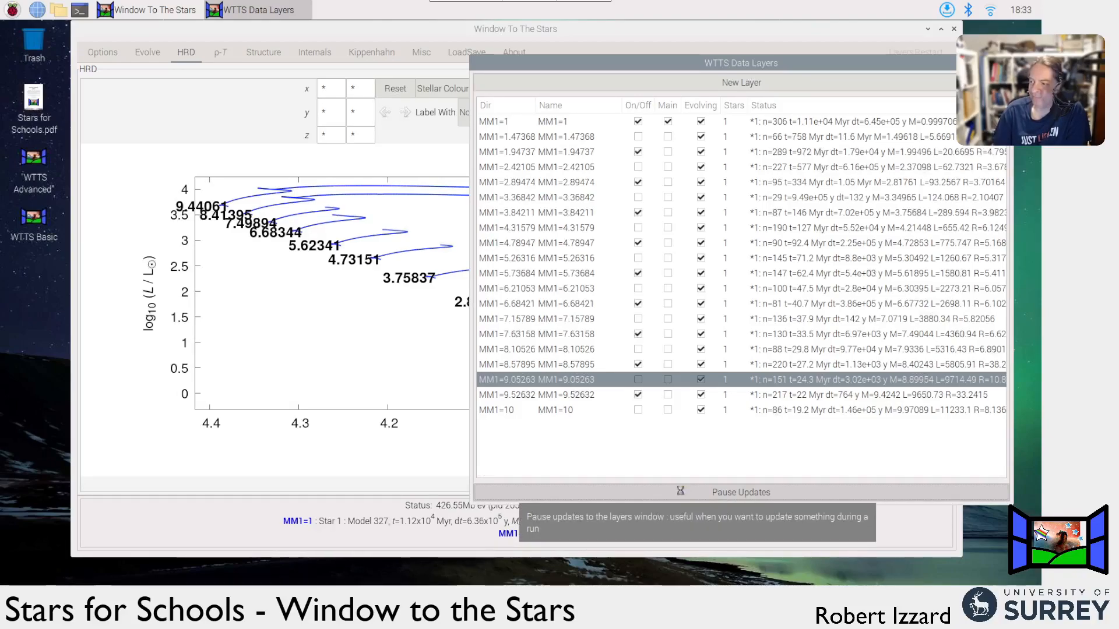
Move the data layers window aside and overlay the stellar radii lines on the HRD
drag(554, 67, 887, 74)
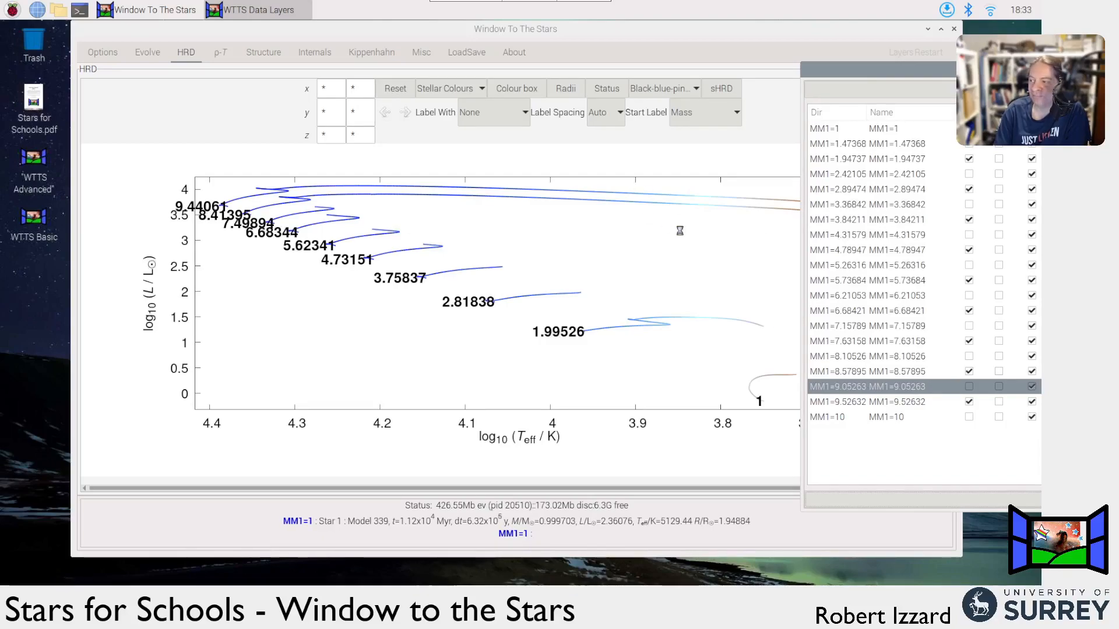
click(570, 87)
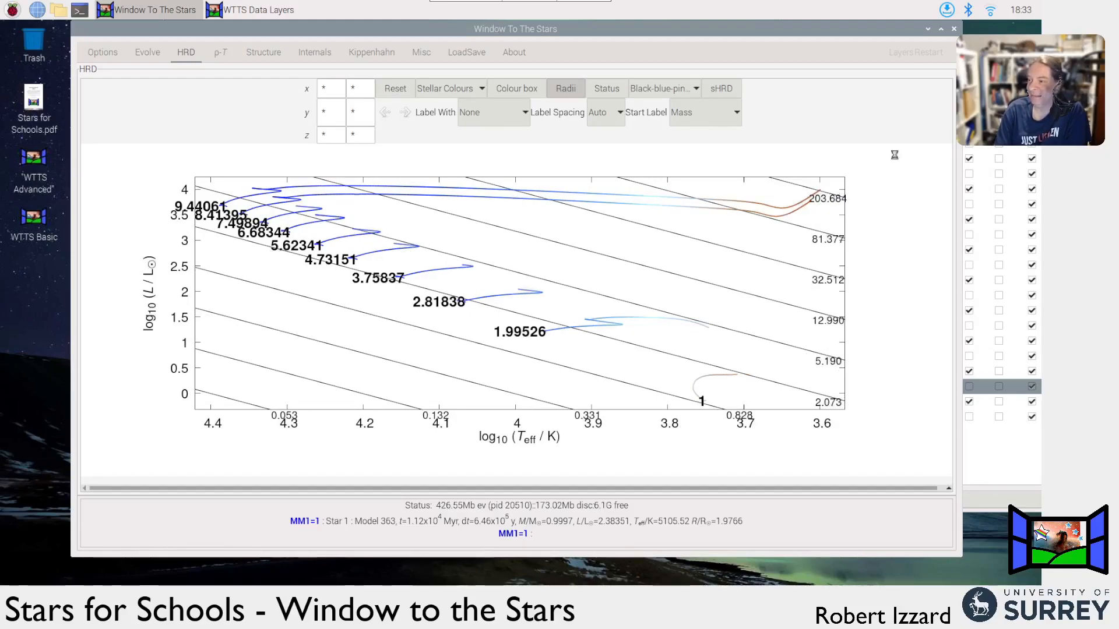
Return to the data layers window and terminate the evolution of all layers
click(993, 72)
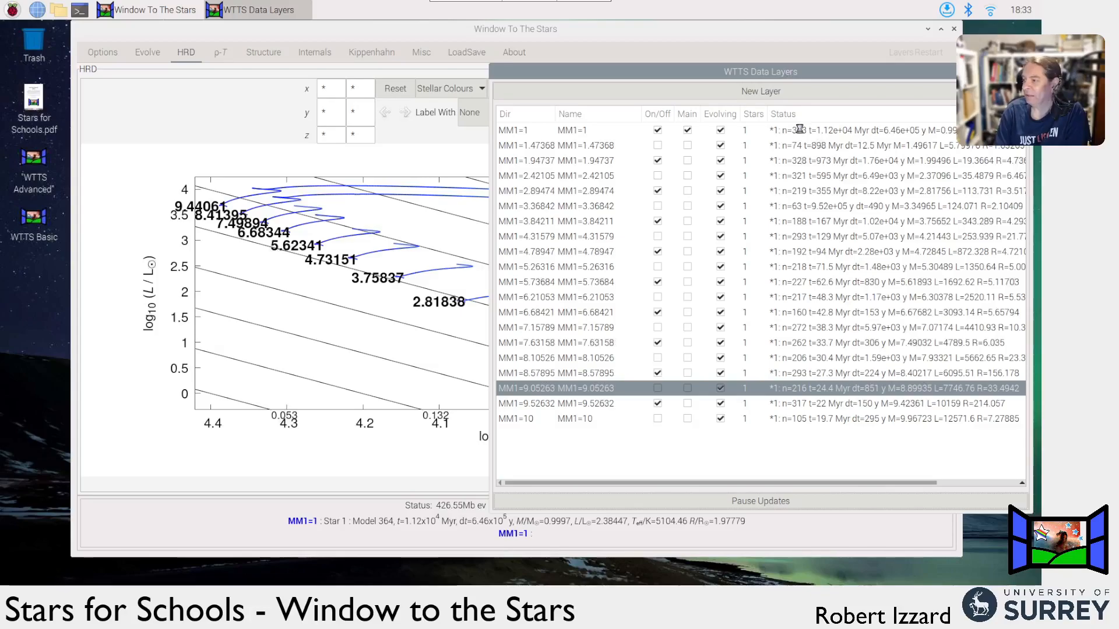
right_click(799, 130)
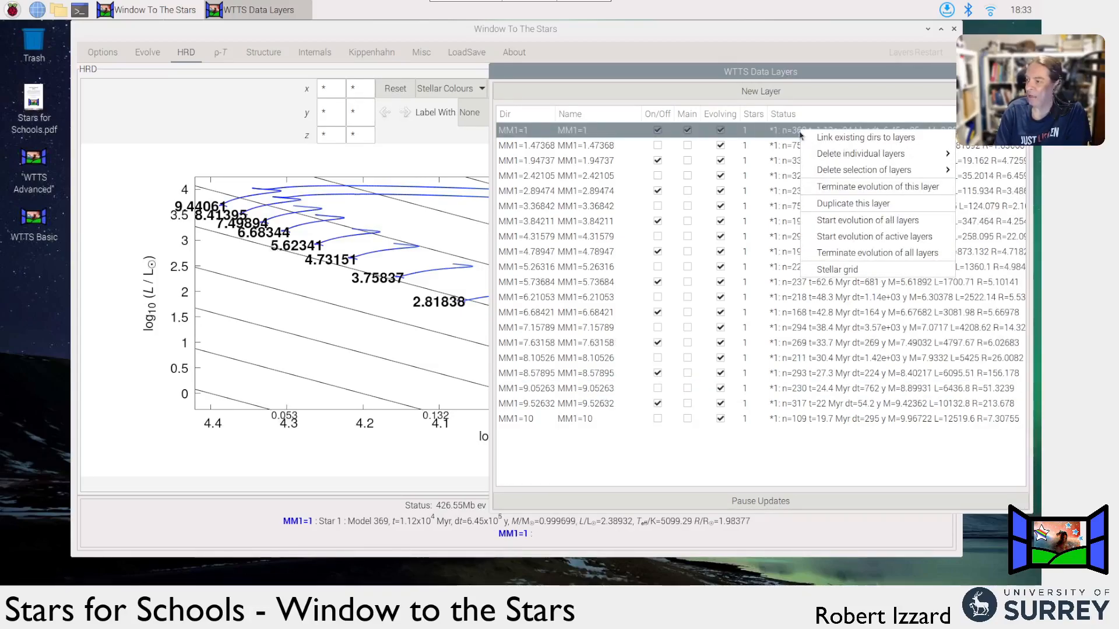
click(911, 257)
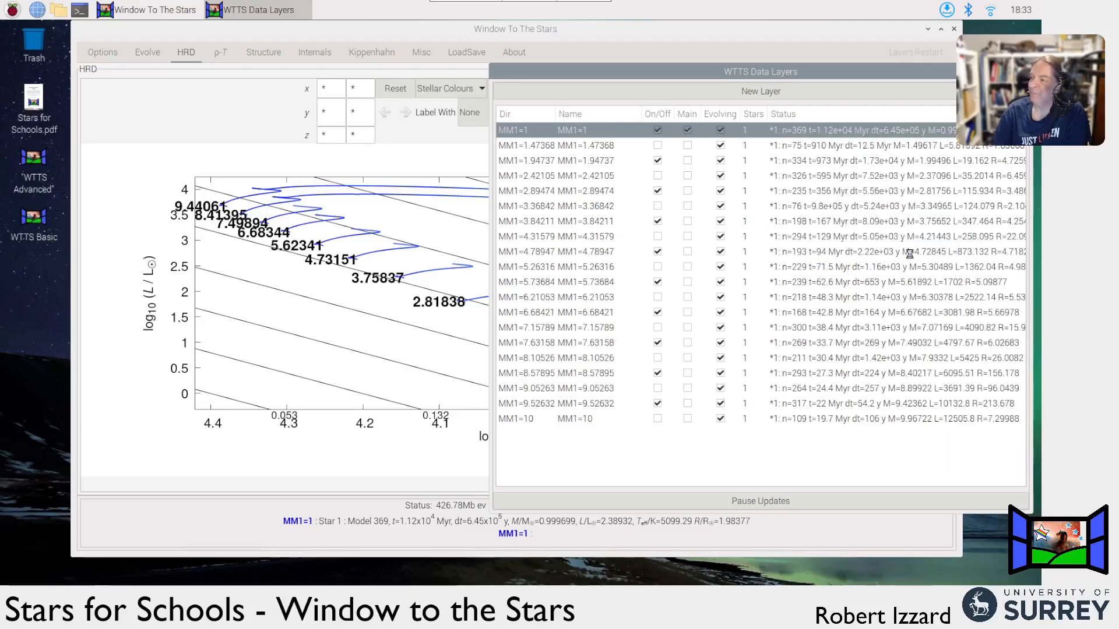